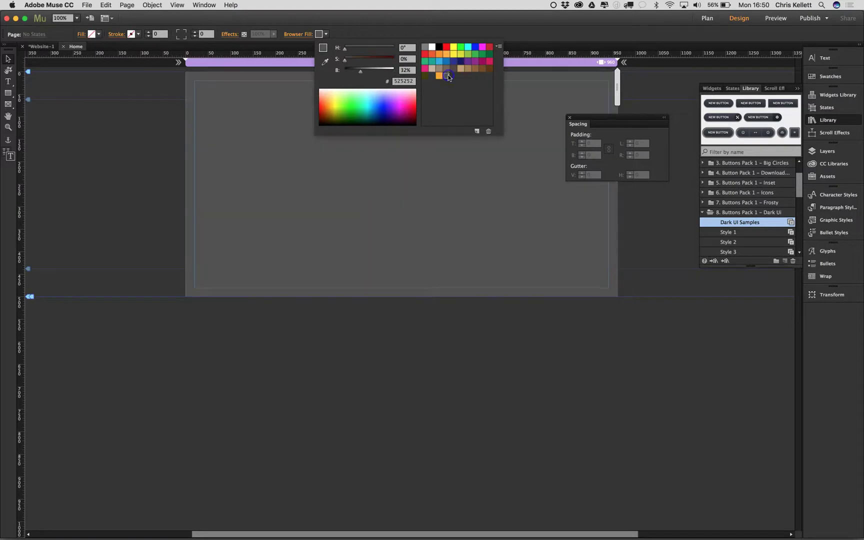
# Step: Place the Dark UI Samples button set from the library onto the Home page
pyautogui.click(439, 214)
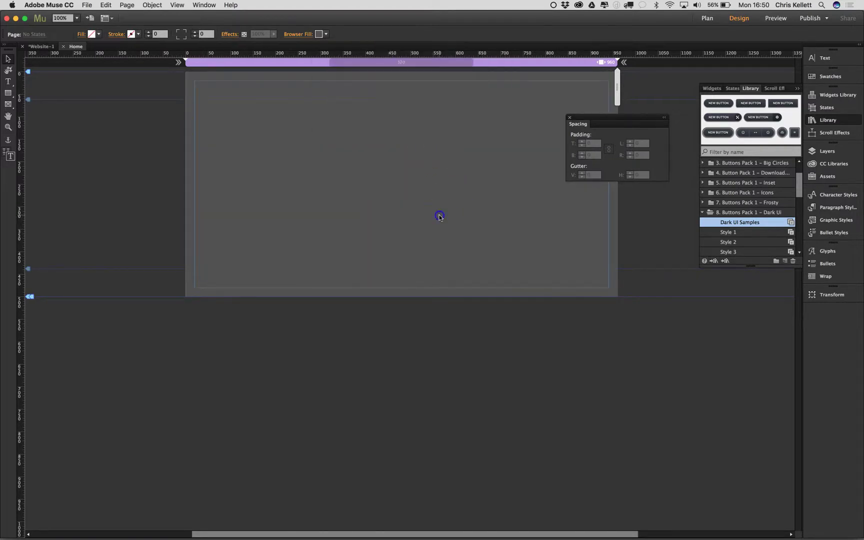
pyautogui.moveTo(774, 128); pyautogui.dragTo(327, 143)
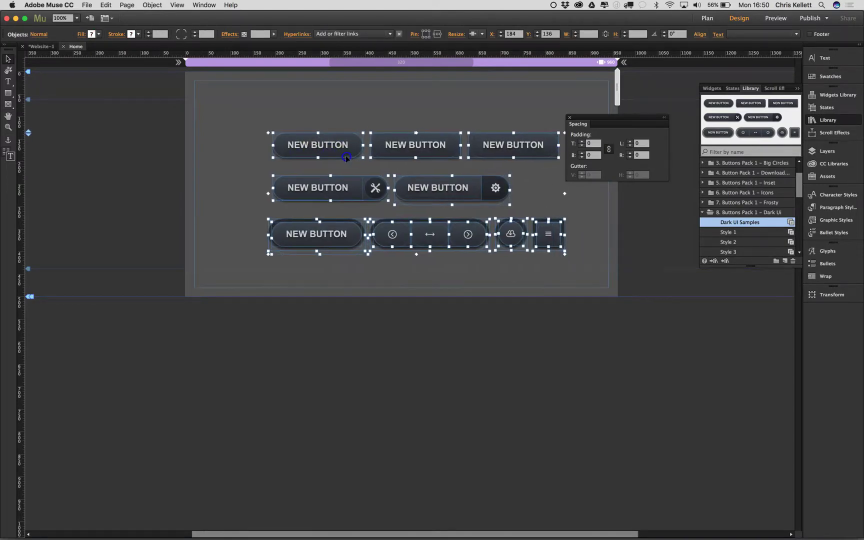
pyautogui.click(385, 122)
pyautogui.click(365, 91)
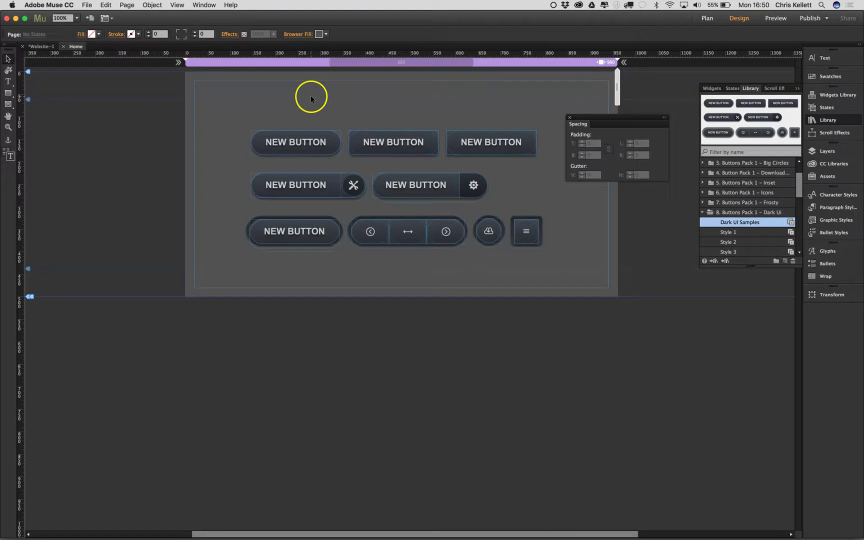
# Step: Darken the browser fill to a dark grey of about 18% brightness
pyautogui.click(324, 34)
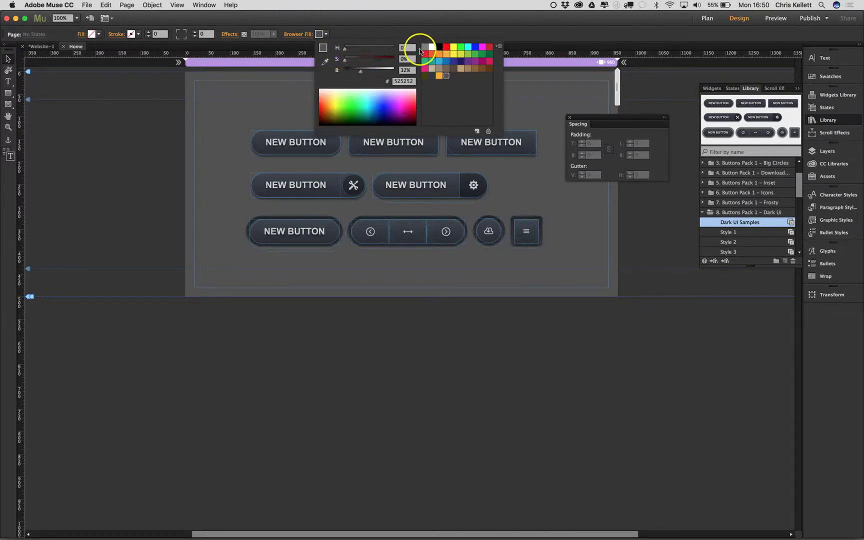
pyautogui.click(349, 72)
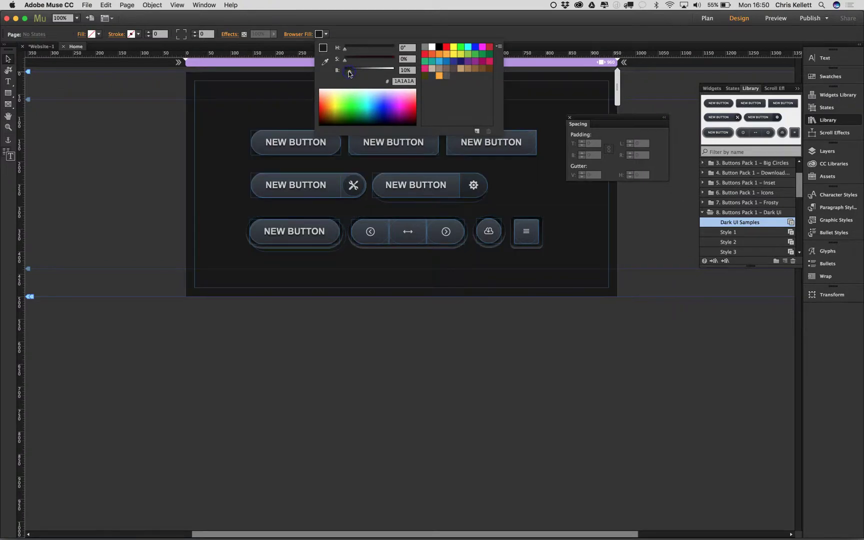
pyautogui.moveTo(353, 74); pyautogui.dragTo(354, 73)
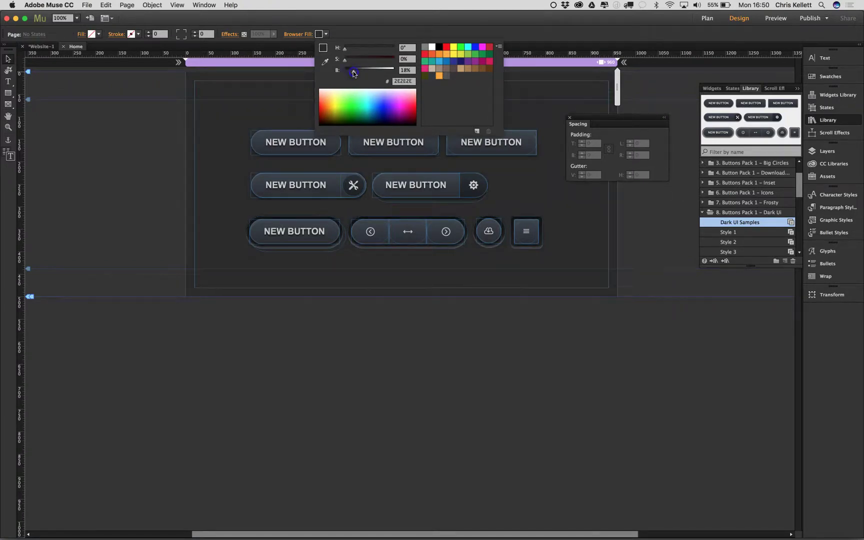
pyautogui.click(408, 250)
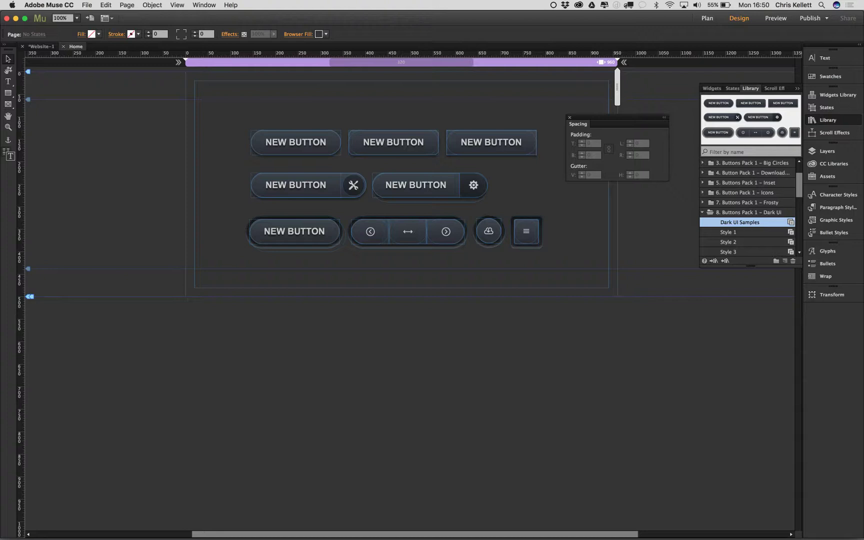
# Step: Preview the page with the dark buttons, and return to the Home page design
pyautogui.click(777, 19)
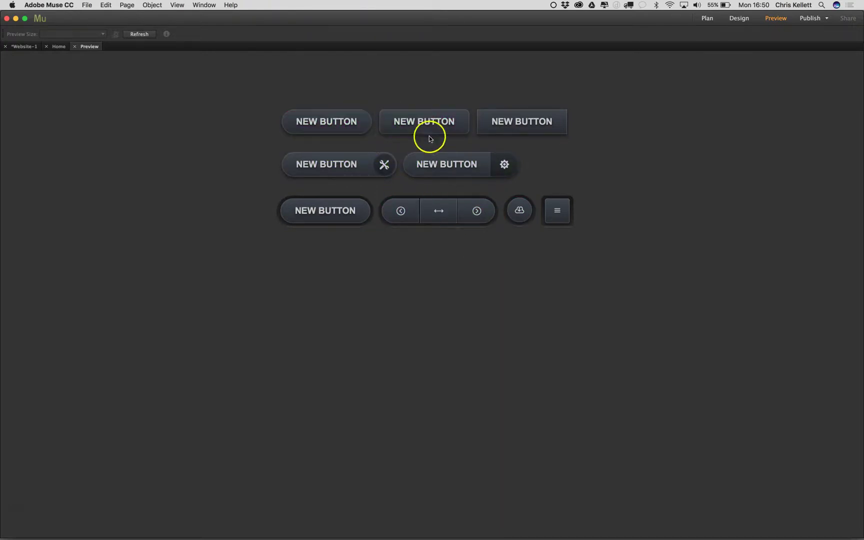
pyautogui.click(64, 46)
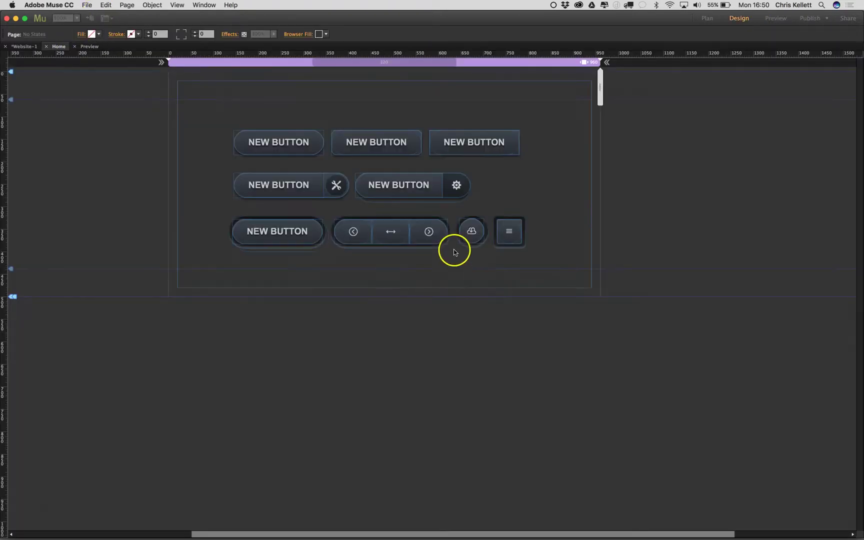
# Step: Pull the first NEW BUTTON apart into its text frame, state button container and rounded rectangle, placing the rectangle at X 380, Y 50
pyautogui.click(333, 148)
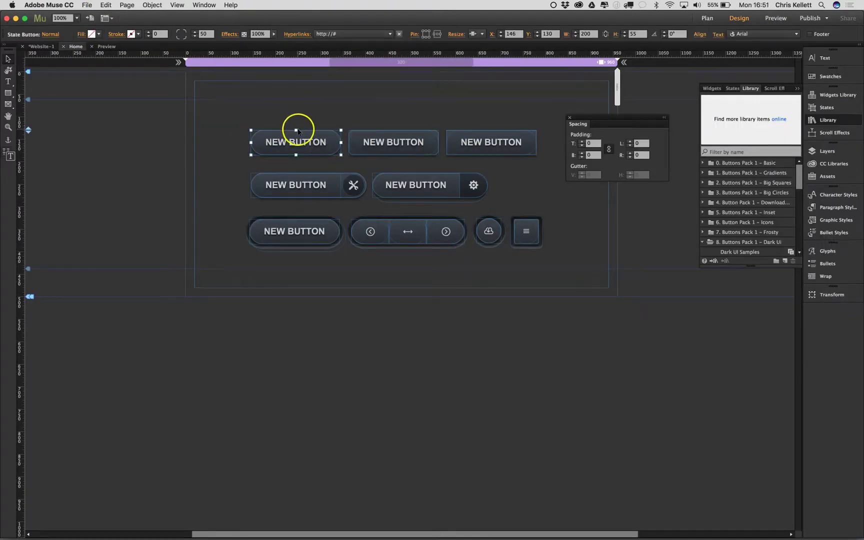
pyautogui.click(314, 143)
pyautogui.moveTo(314, 143); pyautogui.dragTo(183, 148)
pyautogui.click(305, 140)
pyautogui.click(278, 139)
pyautogui.click(261, 142)
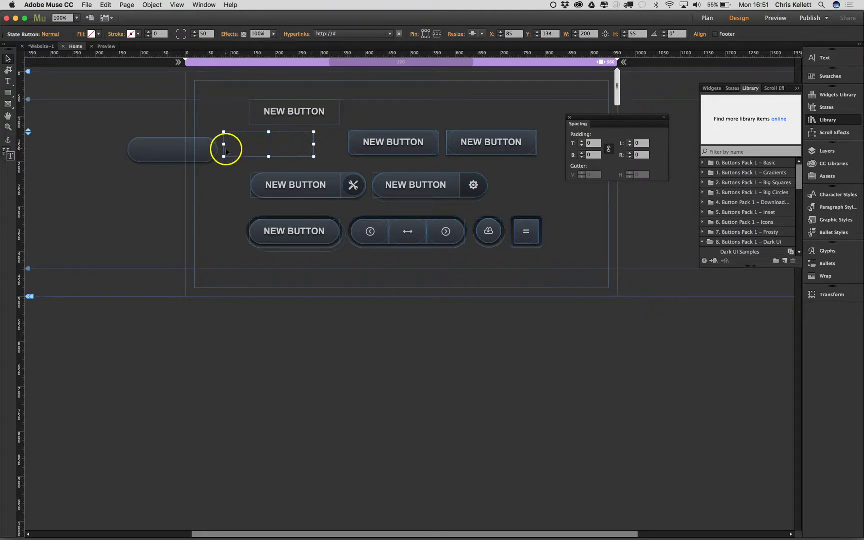
pyautogui.moveTo(197, 157); pyautogui.dragTo(413, 116)
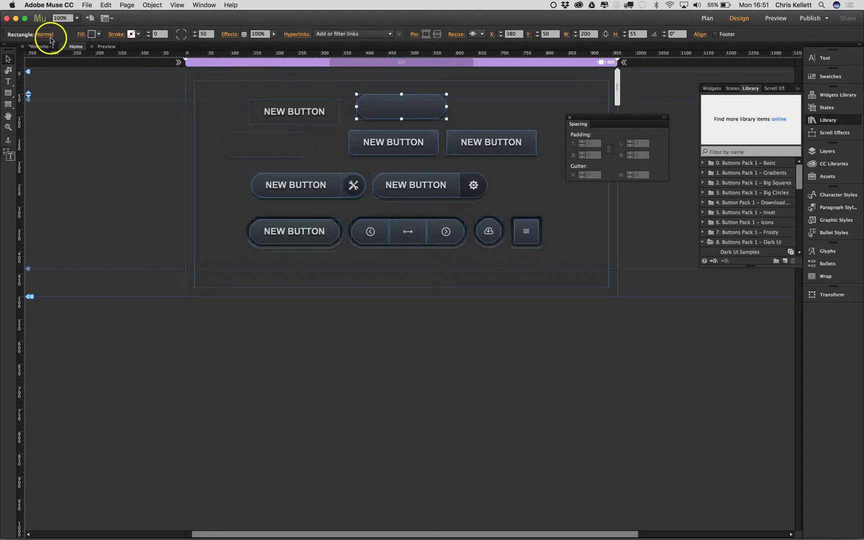
# Step: Examine the rounded rectangle's gradient fill colours and its corner radius settings
pyautogui.click(82, 34)
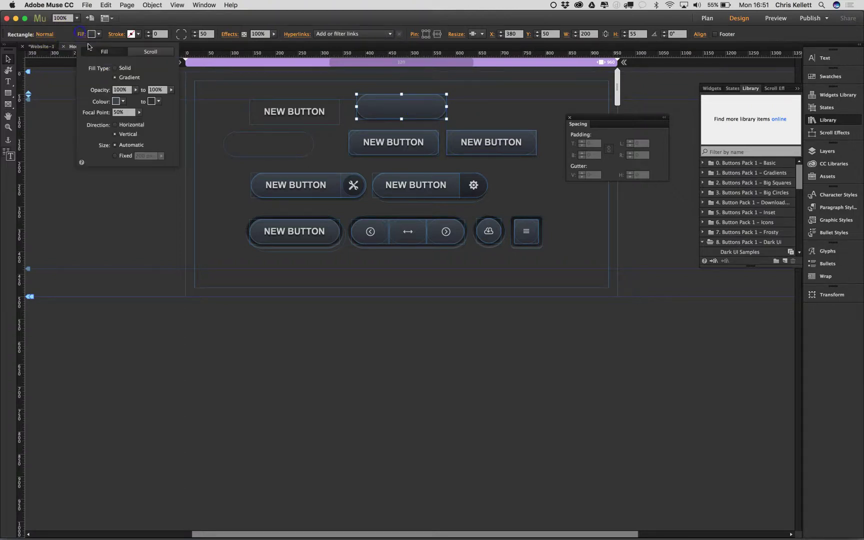
pyautogui.click(122, 103)
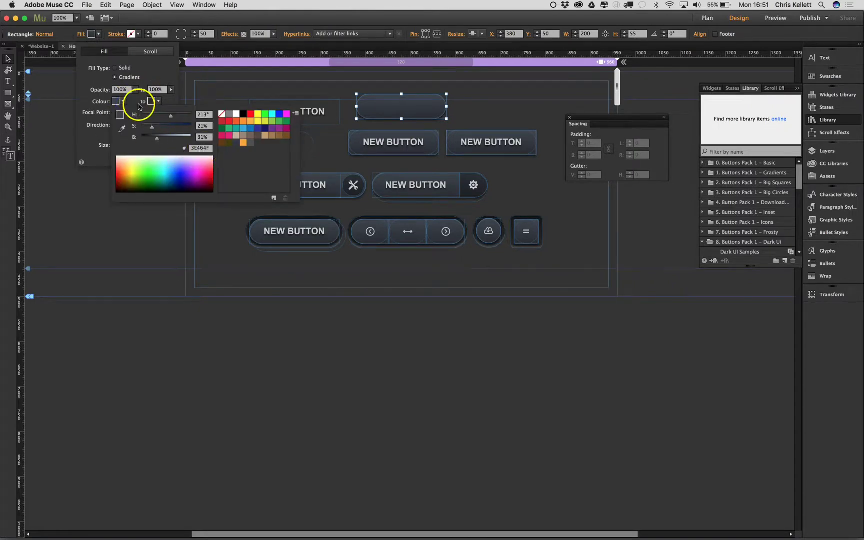
pyautogui.click(171, 105)
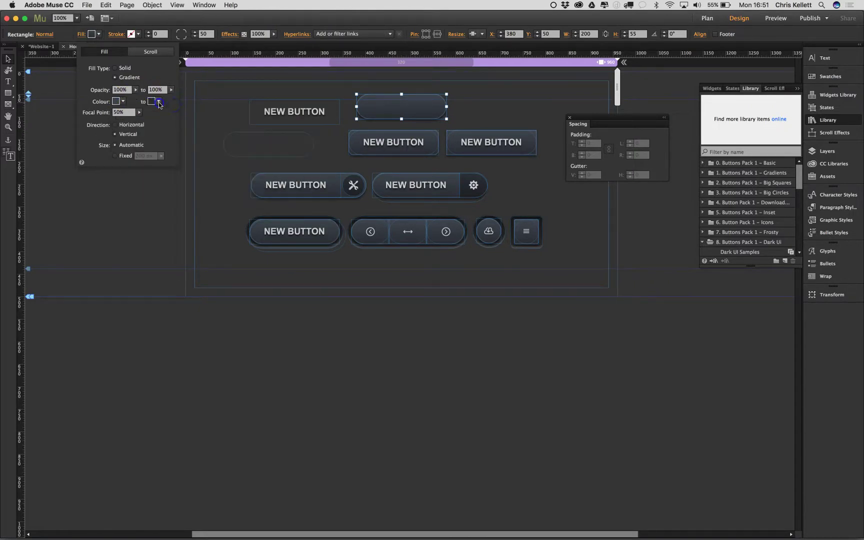
pyautogui.click(159, 102)
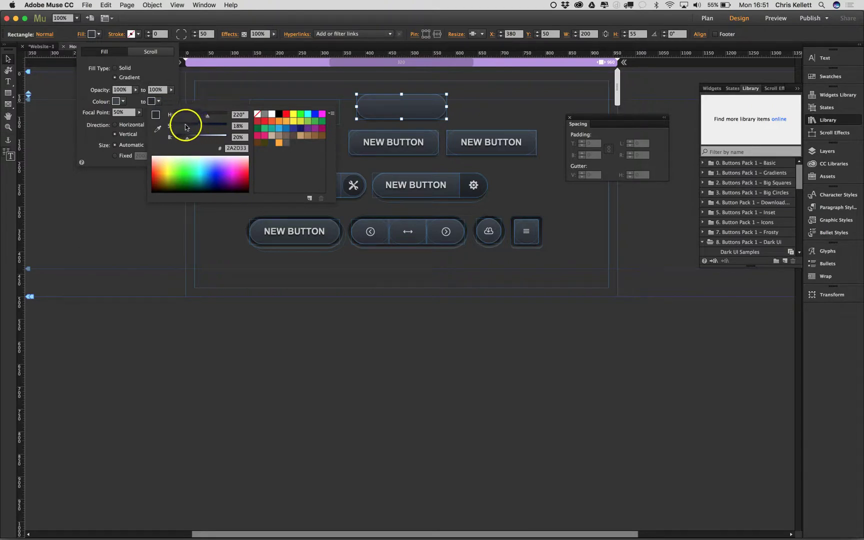
pyautogui.click(172, 104)
pyautogui.click(177, 33)
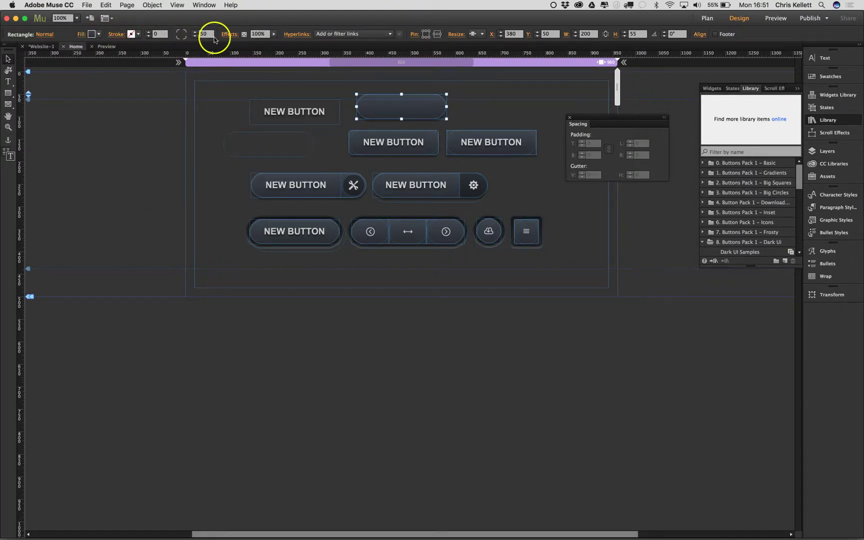
# Step: Examine the rounded rectangle's shadow, bevel and glow effects, switching the glow off and back on
pyautogui.click(227, 35)
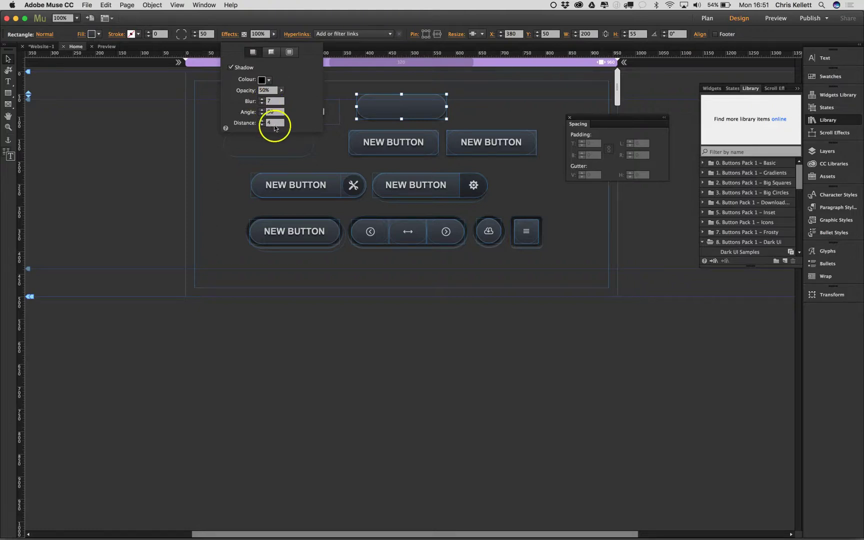
pyautogui.click(274, 53)
pyautogui.click(275, 53)
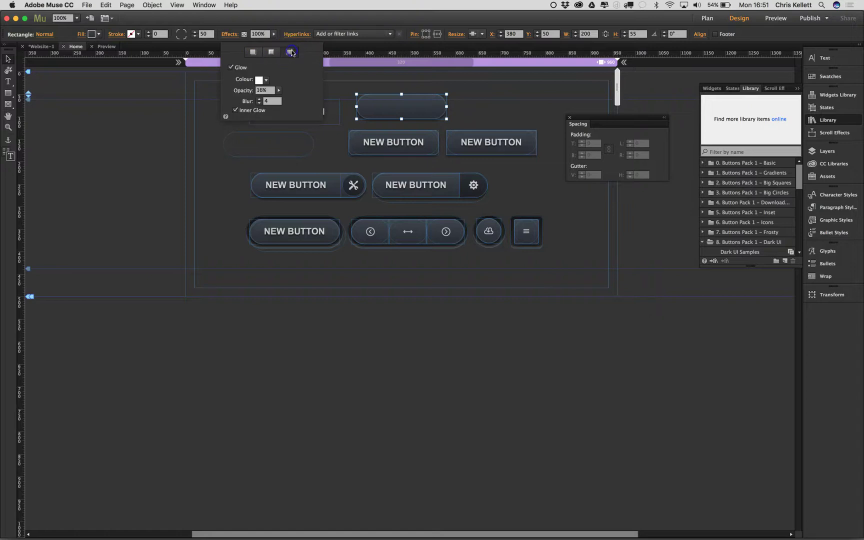
pyautogui.click(230, 67)
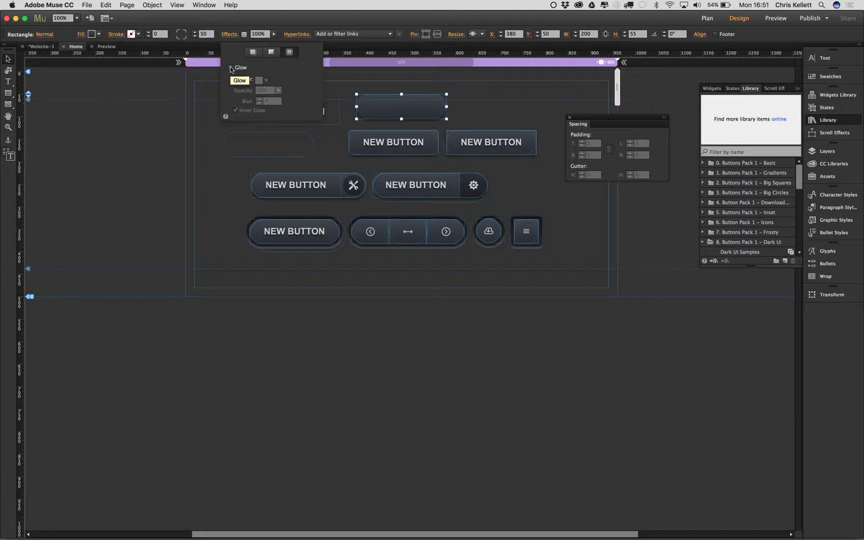
pyautogui.click(230, 68)
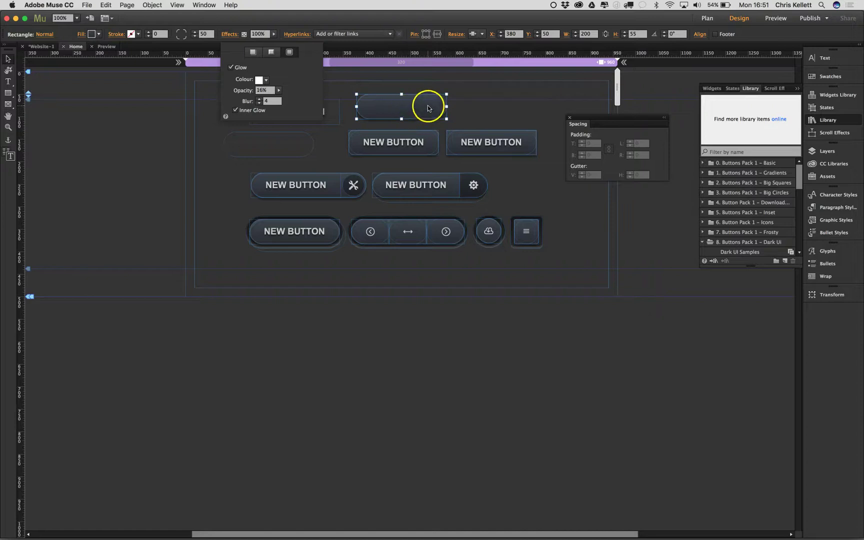
pyautogui.click(399, 94)
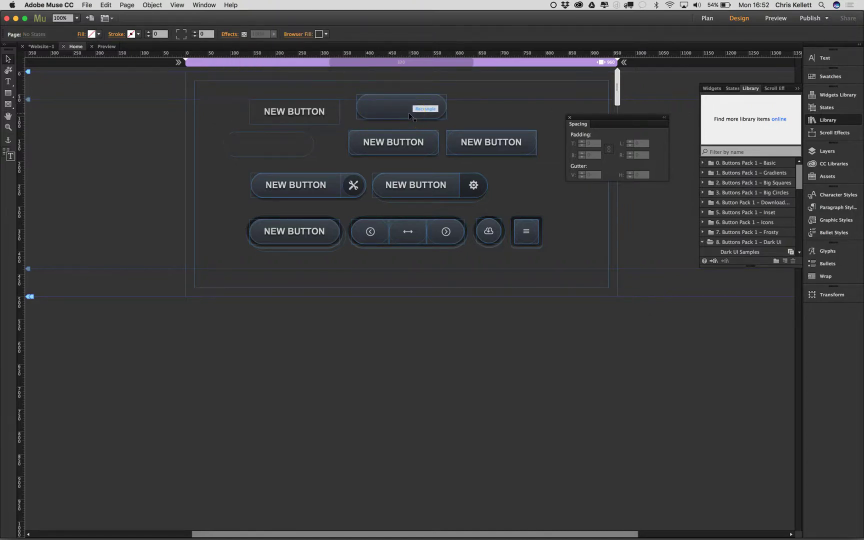
pyautogui.click(408, 113)
# Step: Try the separated NEW BUTTON text frame over the rounded rectangle at X 380, Y 50
pyautogui.click(288, 109)
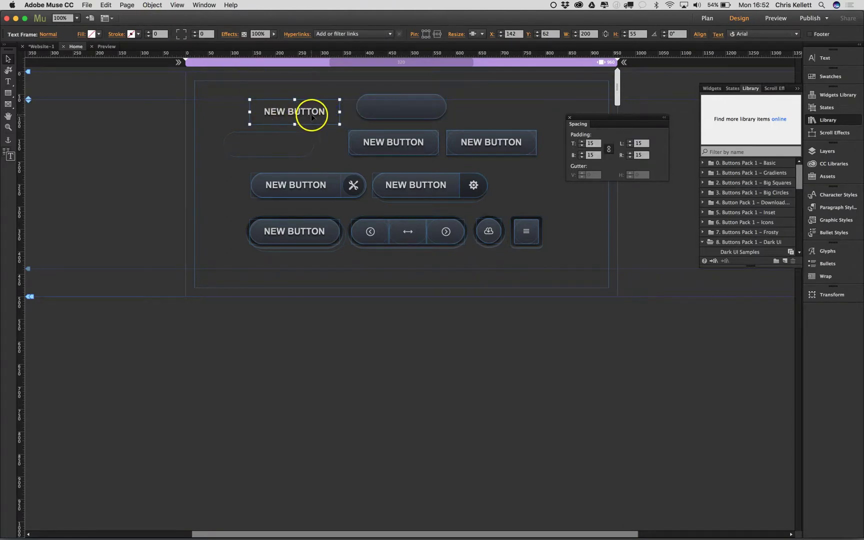
pyautogui.moveTo(322, 116); pyautogui.dragTo(313, 113)
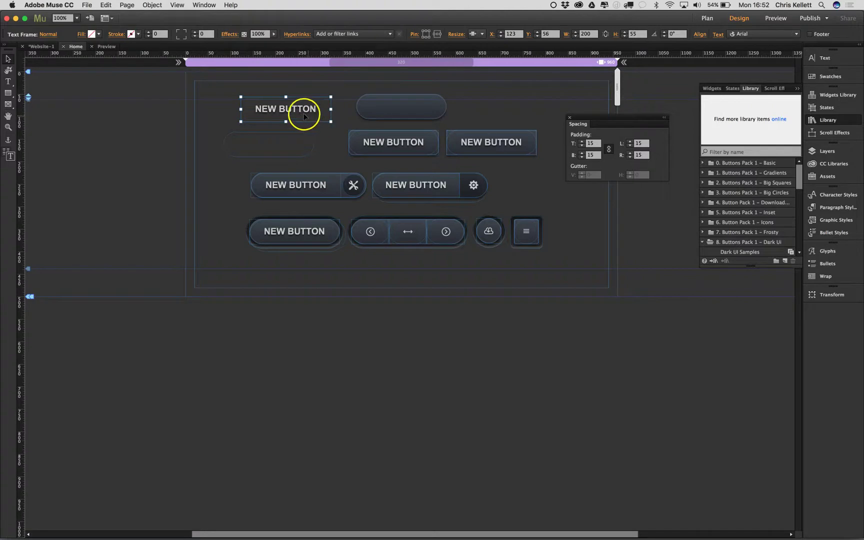
pyautogui.moveTo(302, 113); pyautogui.dragTo(418, 109)
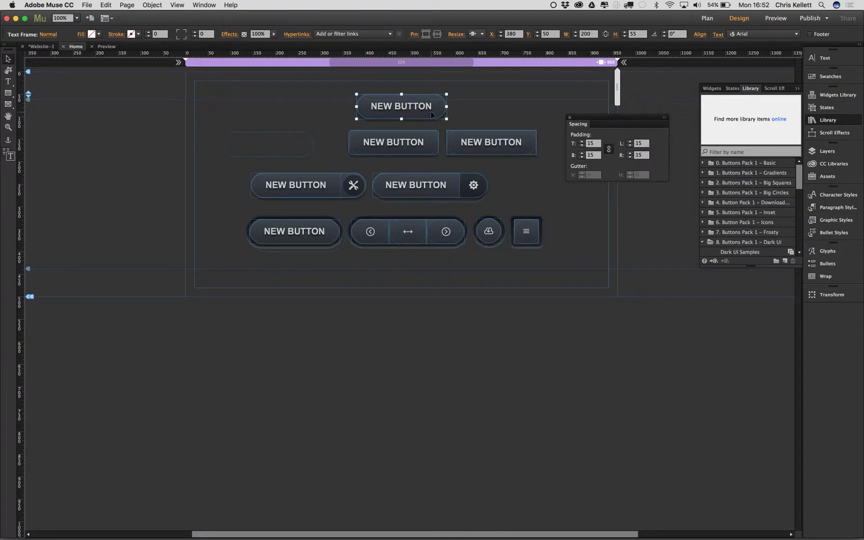
# Step: Move the NEW BUTTON text frame off the rounded rectangle and examine its effects settings
pyautogui.moveTo(431, 114); pyautogui.dragTo(314, 110)
pyautogui.press('Escape')
pyautogui.click(305, 104)
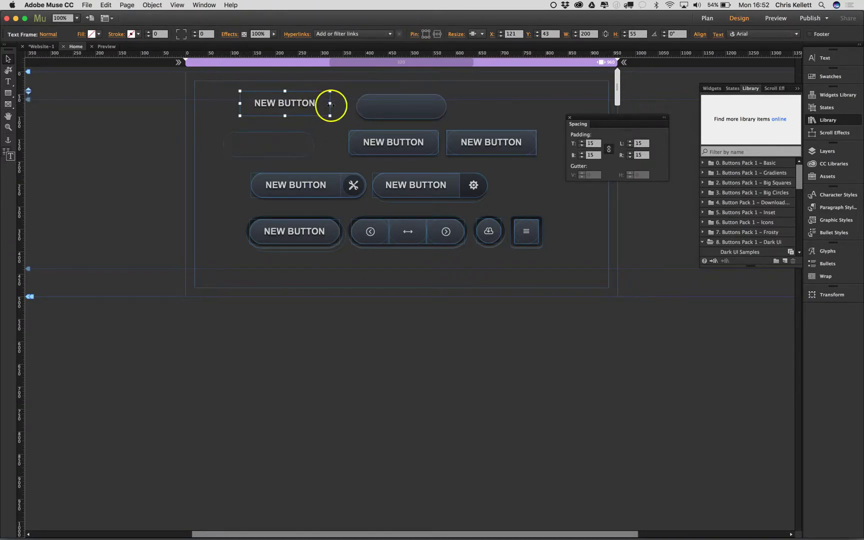
pyautogui.click(230, 35)
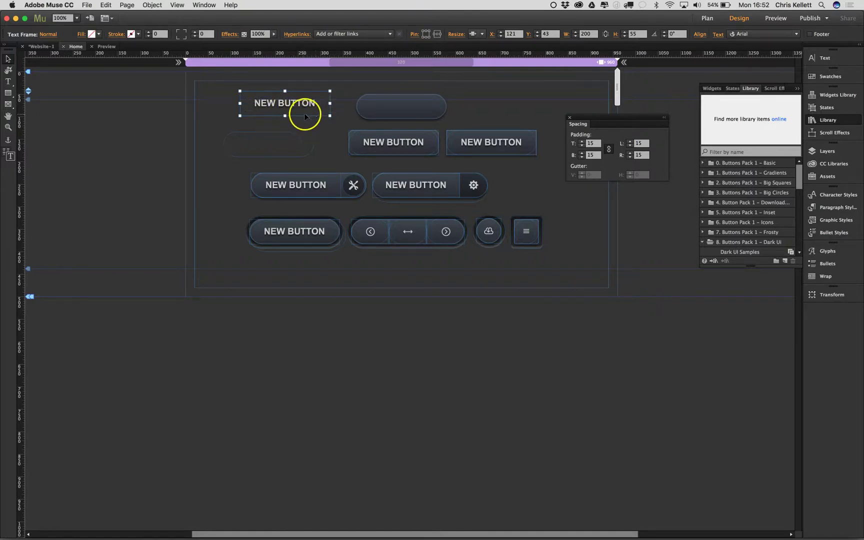
# Step: Place the NEW BUTTON text frame back over the rounded rectangle, aligned at X 380, Y 50
pyautogui.moveTo(289, 105); pyautogui.dragTo(406, 106)
pyautogui.click(458, 107)
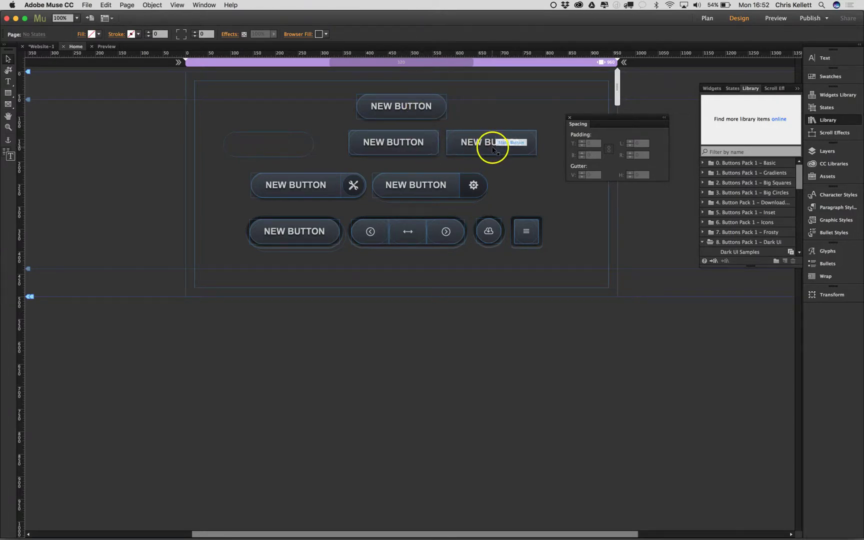
# Step: Browse the fonts available for the text frame on the rounded rectangle
pyautogui.click(415, 106)
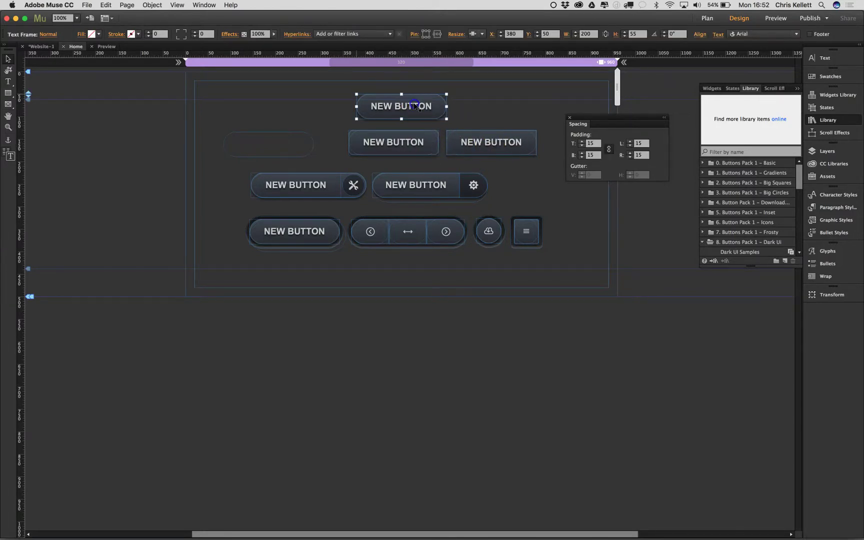
pyautogui.click(718, 34)
pyautogui.click(753, 55)
pyautogui.scroll(10, 758, 108)
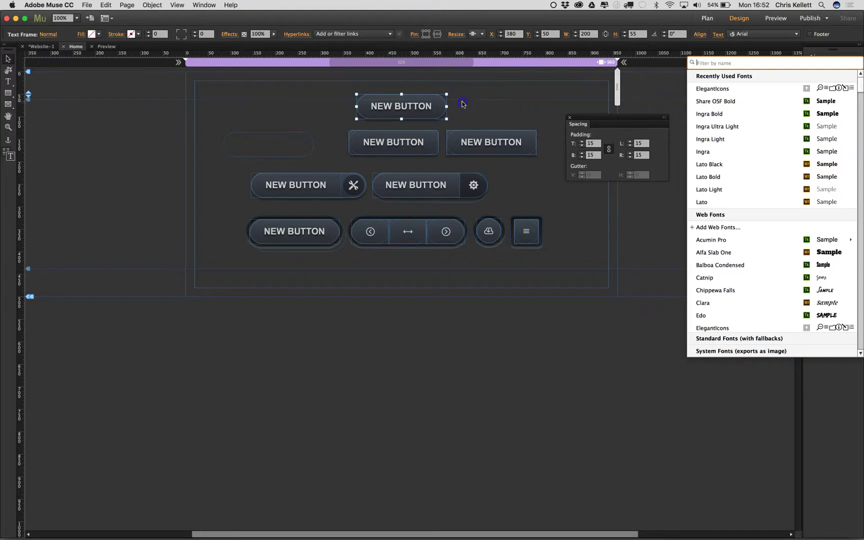
# Step: Change the label on the rounded rectangle to "Click here" and set its font to Ingra
pyautogui.doubleClick(423, 108)
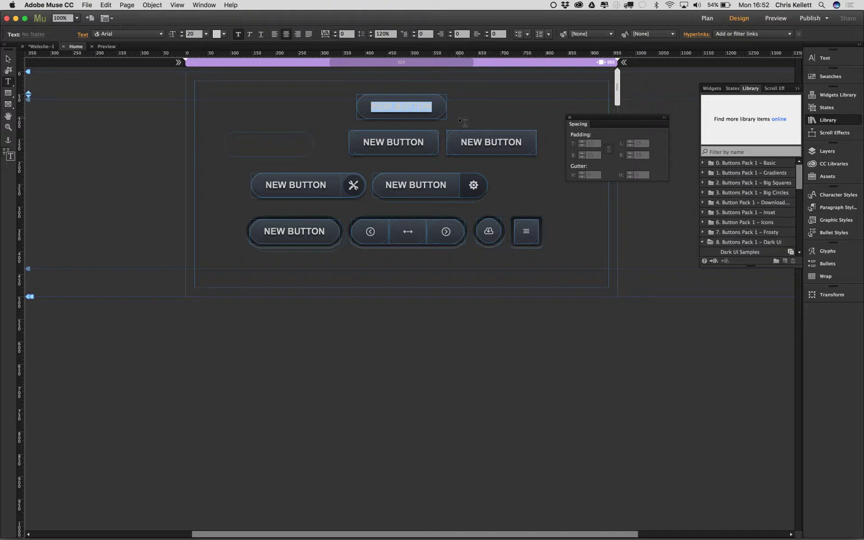
pyautogui.write('Click')
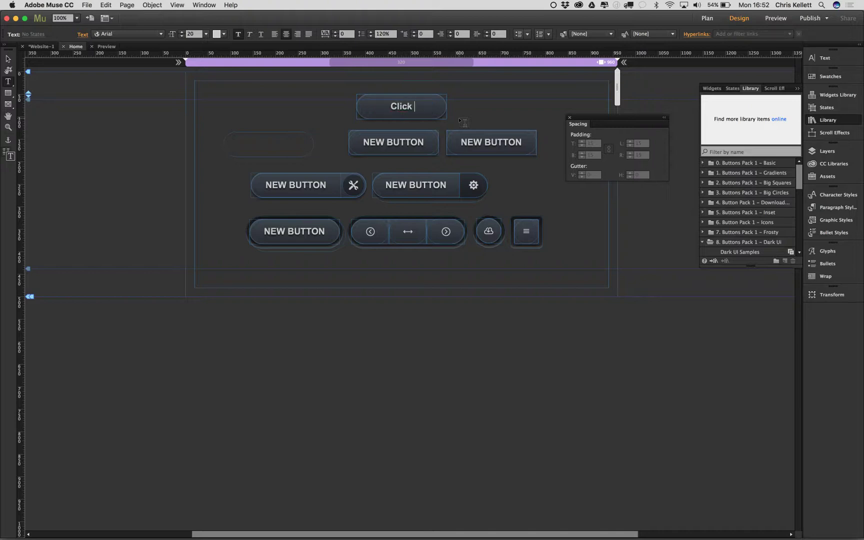
pyautogui.moveTo(423, 106); pyautogui.dragTo(307, 107)
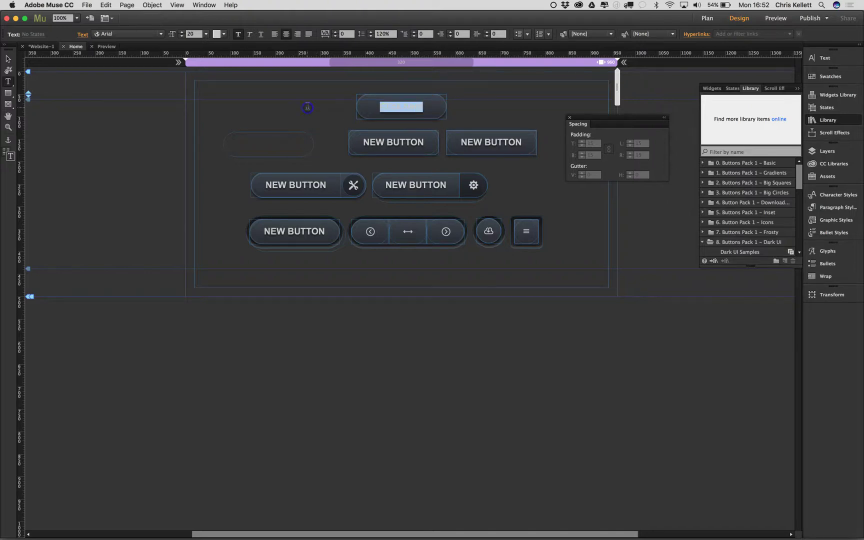
pyautogui.click(143, 36)
pyautogui.click(163, 133)
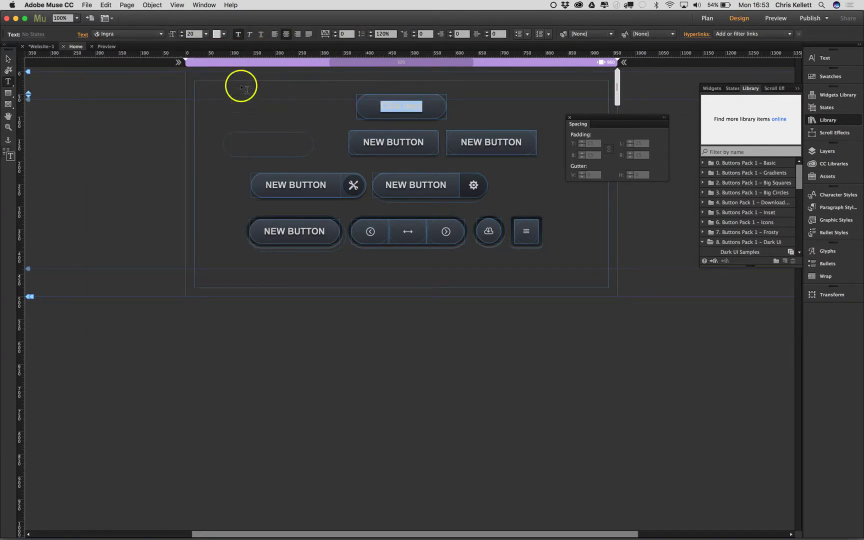
pyautogui.click(8, 59)
pyautogui.click(313, 106)
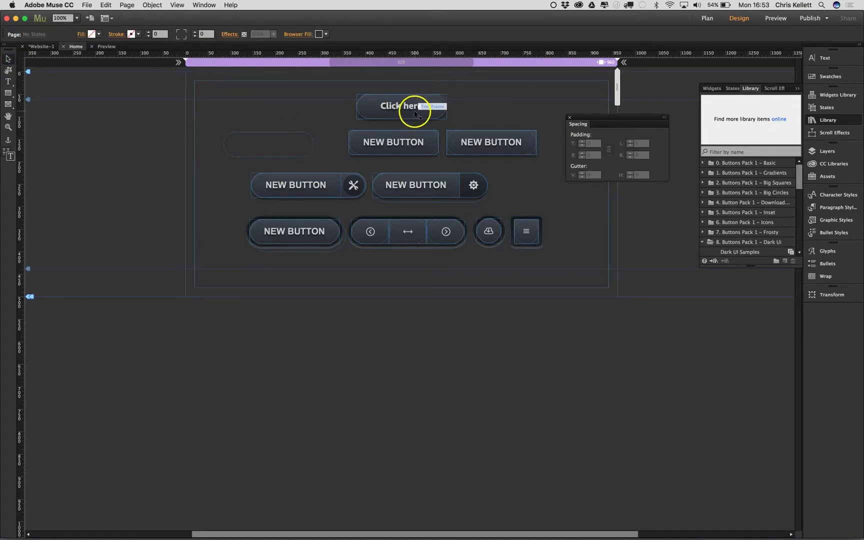
# Step: Set the "Click here" label's font to Ingra Light and its letter spacing to 2
pyautogui.tripleClick(396, 105)
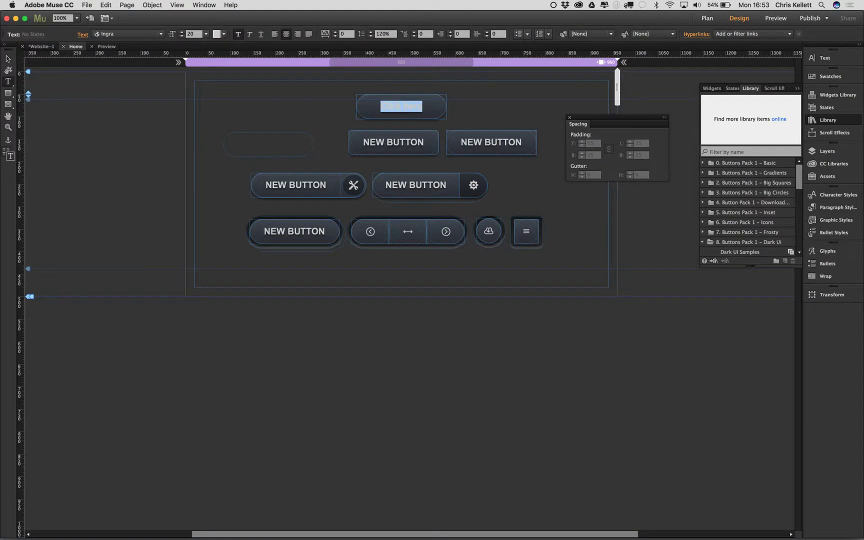
pyautogui.click(110, 33)
pyautogui.moveTo(138, 205)
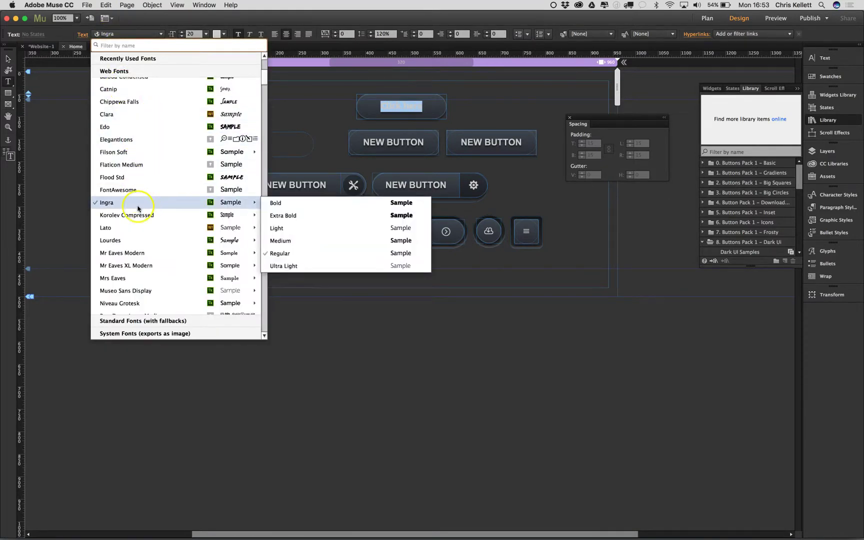
pyautogui.click(289, 228)
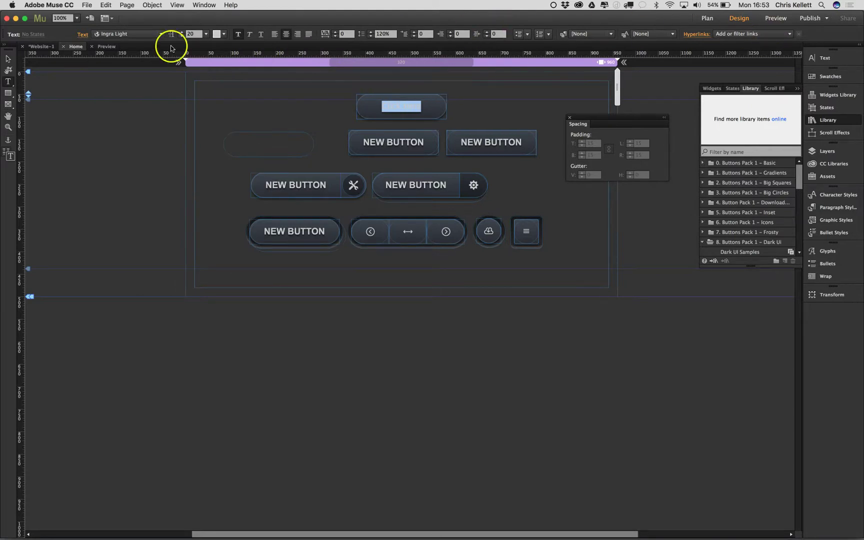
pyautogui.click(82, 34)
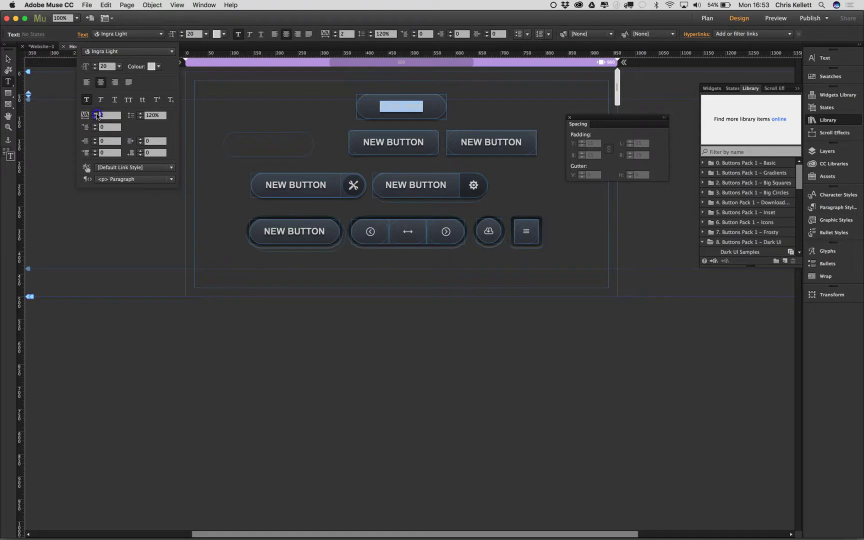
pyautogui.click(8, 60)
pyautogui.click(347, 144)
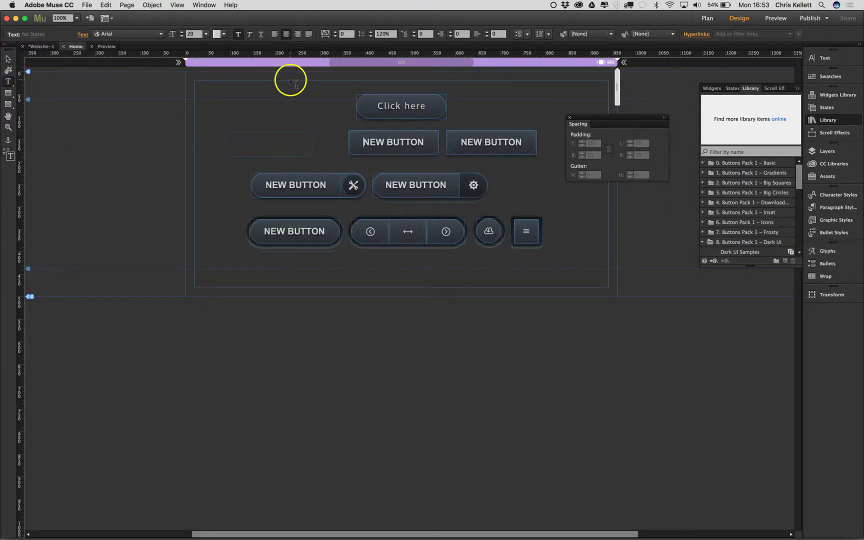
pyautogui.click(7, 59)
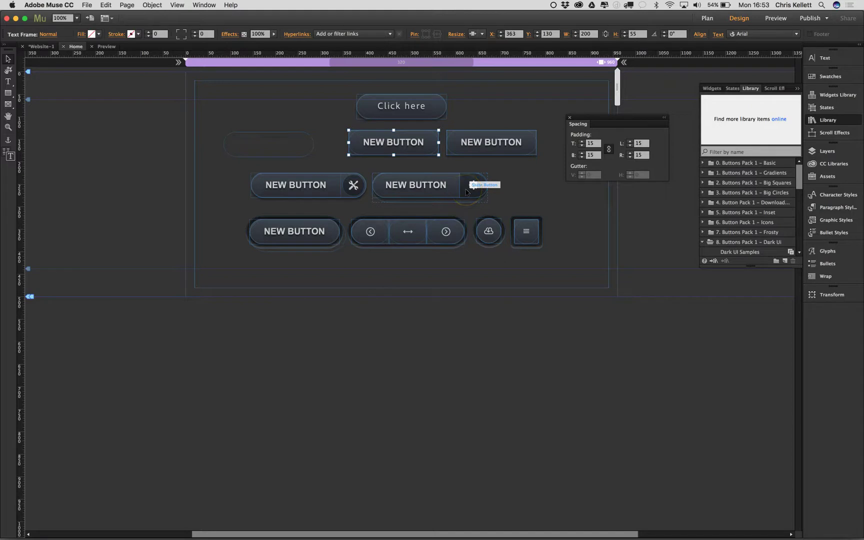
# Step: Delete the "Click here" label with its rounded rectangle, and remove the leftover empty state button
pyautogui.click(498, 188)
pyautogui.click(411, 106)
pyautogui.moveTo(472, 99); pyautogui.dragTo(283, 117)
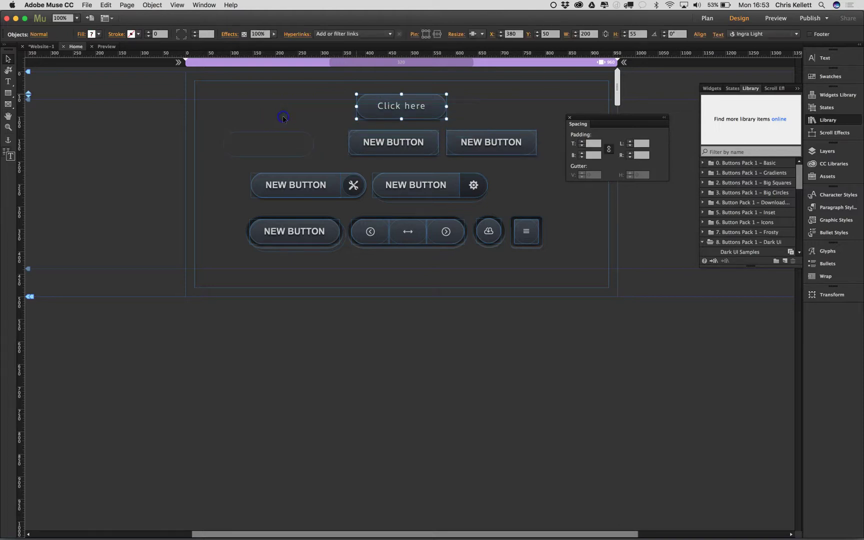
pyautogui.press('Delete')
pyautogui.click(214, 134)
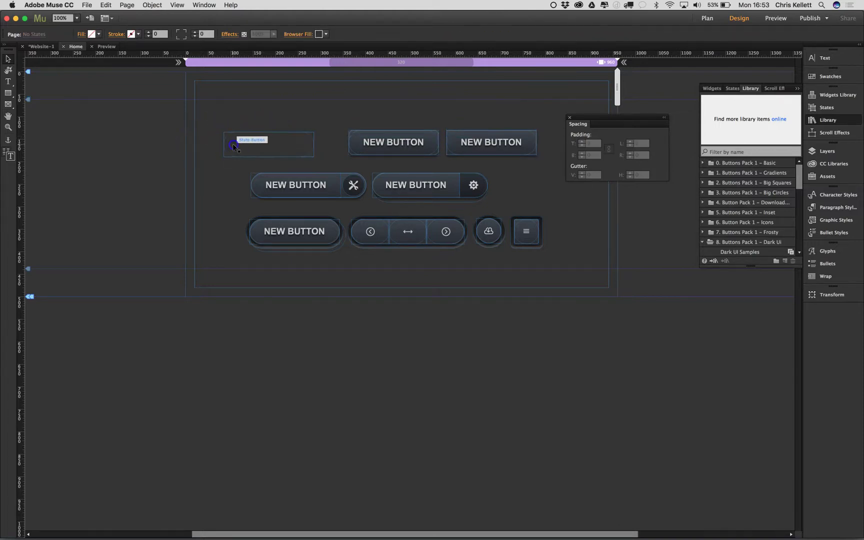
pyautogui.click(233, 146)
pyautogui.click(264, 165)
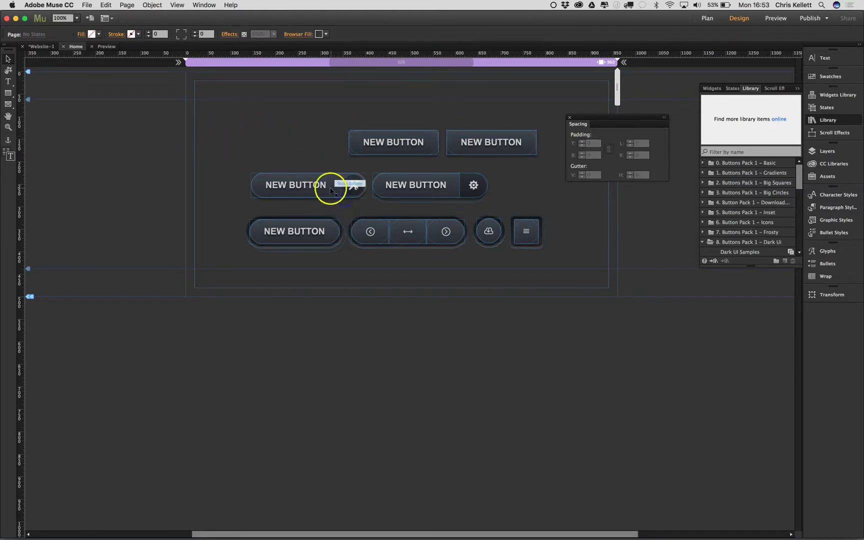
# Step: Pull the NEW BUTTON text frame and rounded rectangle off the tools-icon button, placing the rectangle at X 59, Y 40
pyautogui.click(288, 187)
pyautogui.click(310, 190)
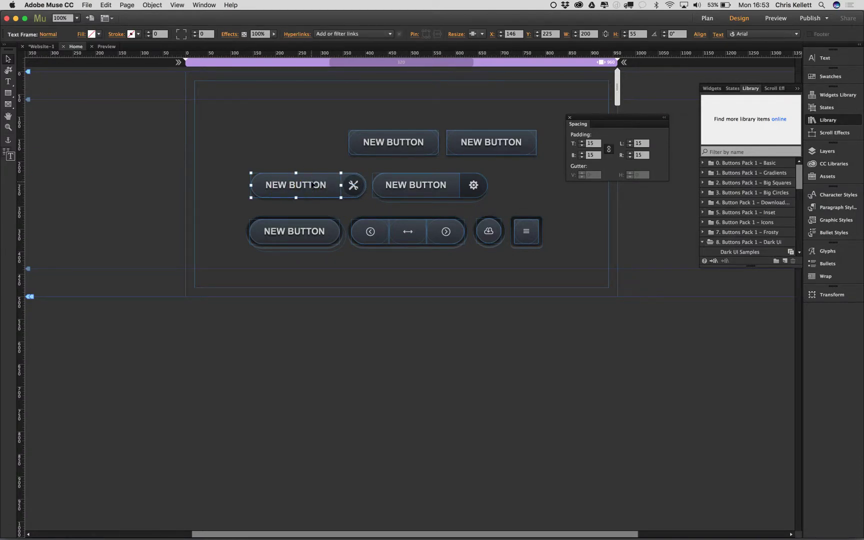
pyautogui.moveTo(300, 186); pyautogui.dragTo(280, 139)
pyautogui.moveTo(316, 186); pyautogui.dragTo(171, 196)
pyautogui.click(302, 176)
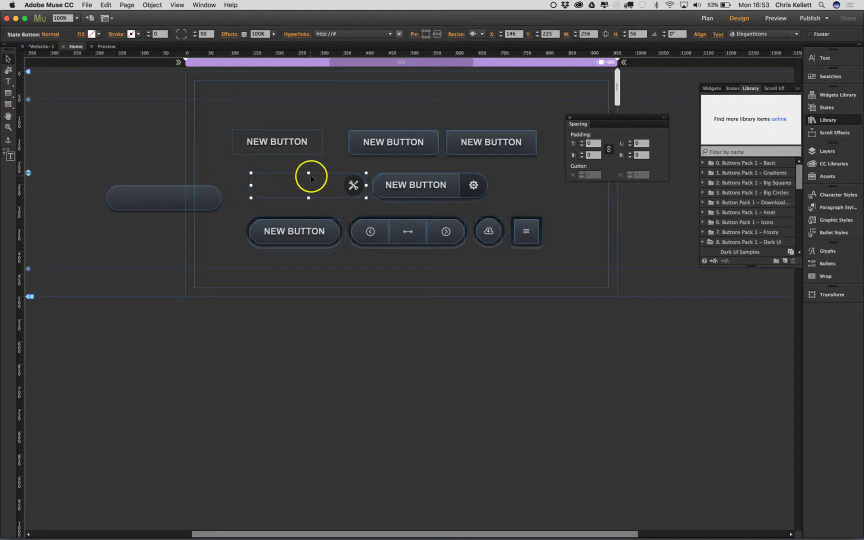
pyautogui.moveTo(182, 191); pyautogui.dragTo(289, 98)
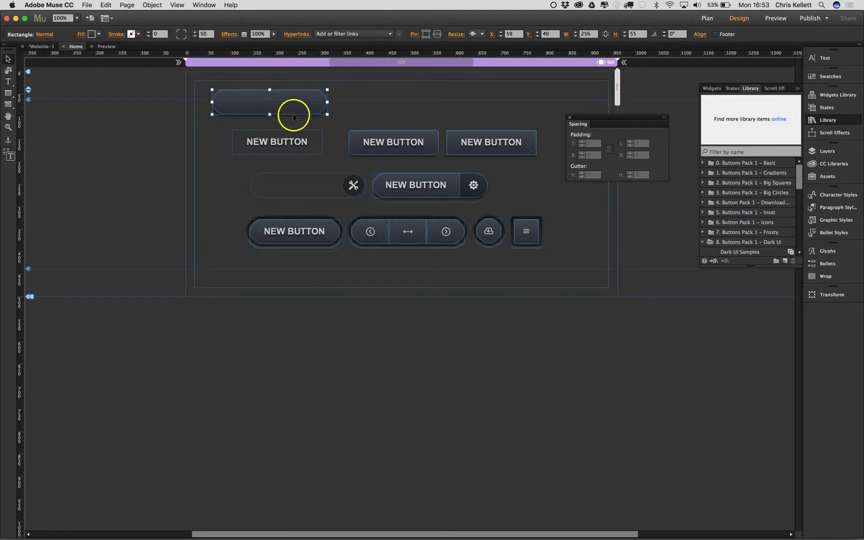
# Step: Examine the fill type, opacity and colour settings of the tools icon's round text frame
pyautogui.click(355, 186)
pyautogui.click(354, 186)
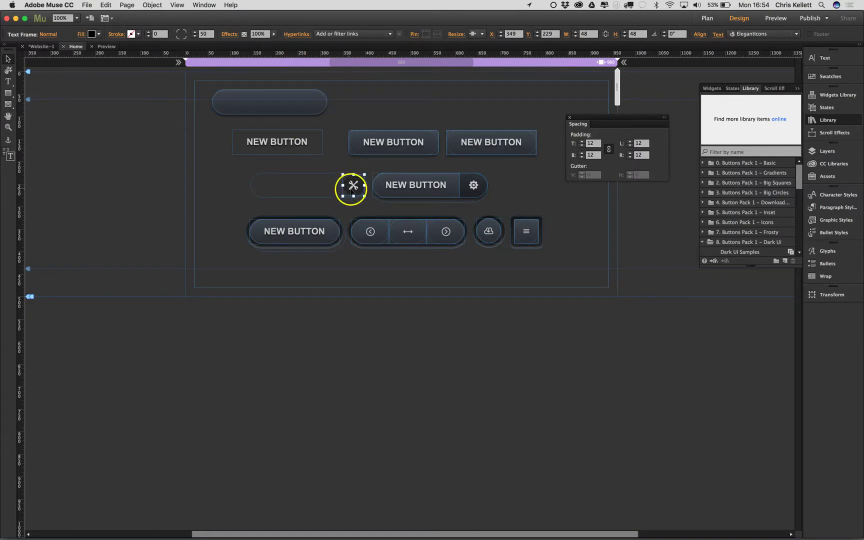
pyautogui.click(82, 35)
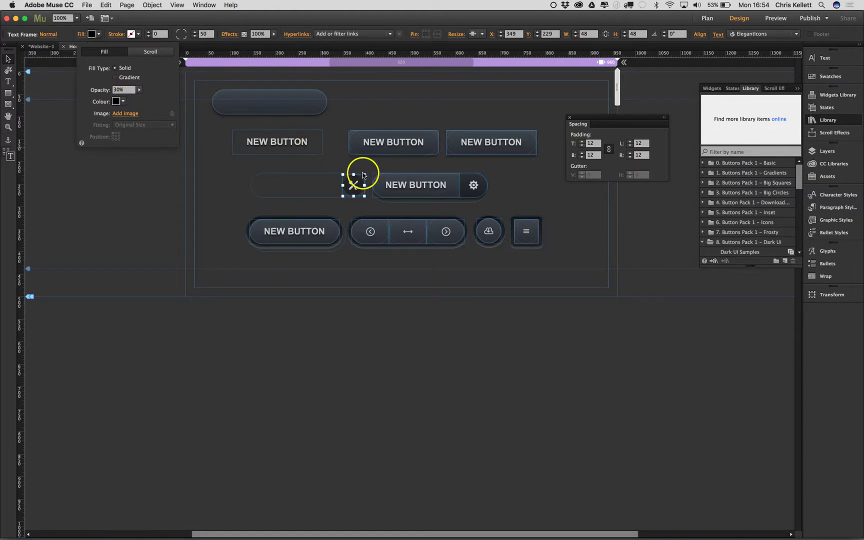
# Step: Move the rounded rectangle back to X 146, Y 226 in the tools-icon button and send it to the back
pyautogui.click(319, 105)
pyautogui.moveTo(342, 156); pyautogui.dragTo(354, 189)
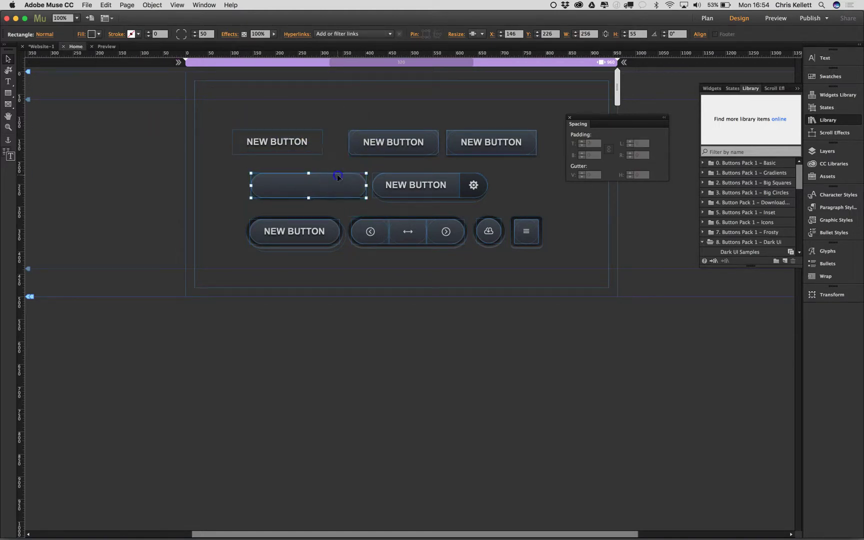
pyautogui.rightClick(338, 185)
pyautogui.moveTo(384, 246)
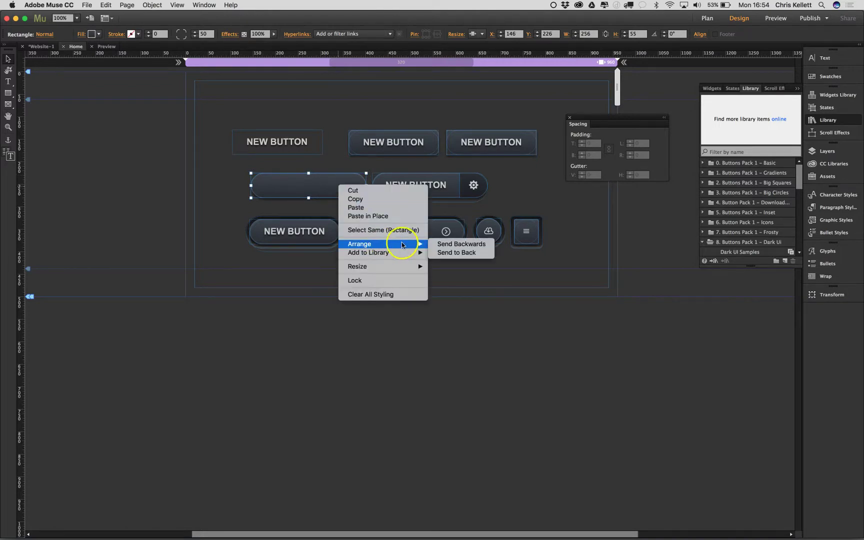
pyautogui.click(456, 253)
pyautogui.click(347, 128)
# Step: Examine the tools icon's text frame and the gear icon's text frame inside the neighbouring button
pyautogui.click(358, 186)
pyautogui.moveTo(355, 187)
pyautogui.mouseDown()
pyautogui.moveTo(349, 182)
pyautogui.moveTo(358, 189)
pyautogui.mouseUp()
pyautogui.click(478, 187)
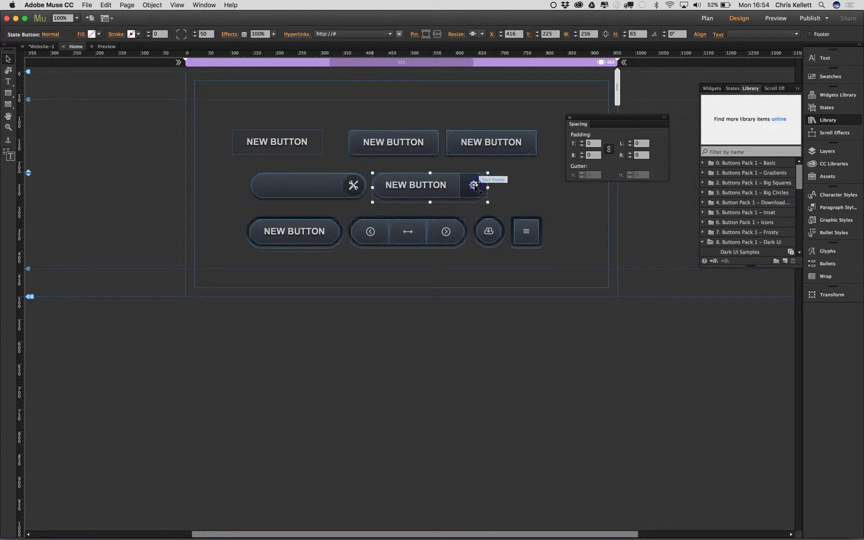
pyautogui.click(484, 190)
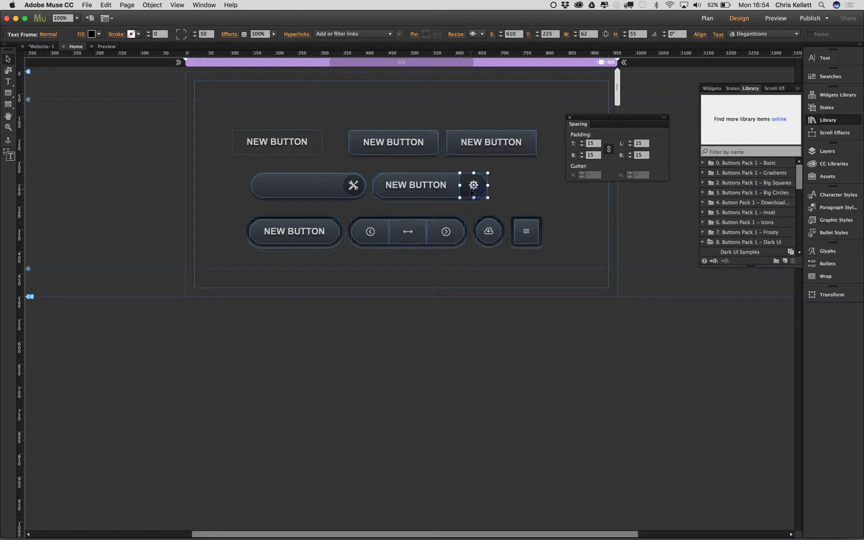
# Step: Delete all button samples in the upper two rows, keeping only the bottom row
pyautogui.click(531, 179)
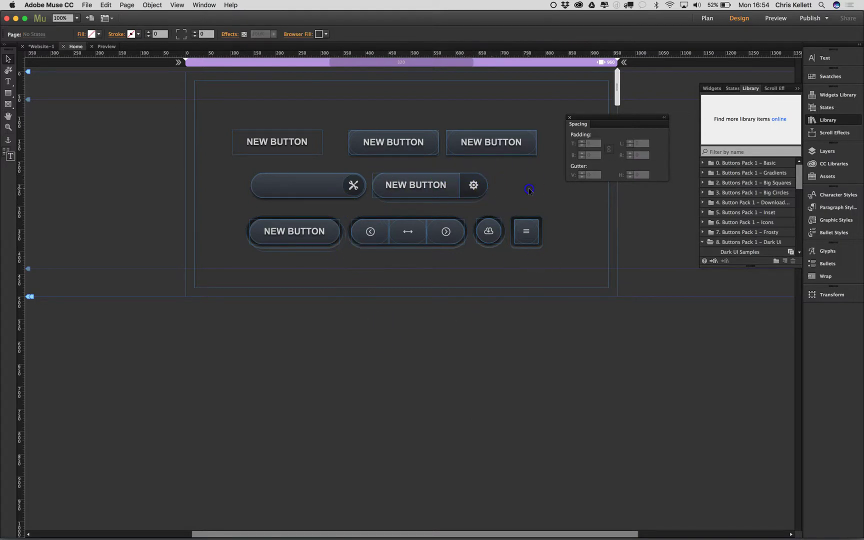
pyautogui.moveTo(529, 189); pyautogui.dragTo(212, 132)
pyautogui.press('Delete')
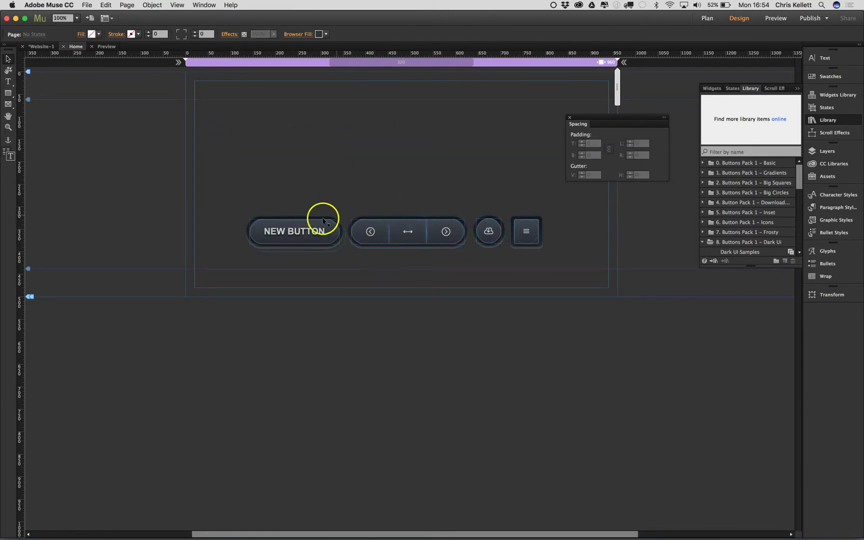
# Step: Separate the remaining NEW BUTTON into its text frame, blue rounded rectangle and dark backing, placing the backing at X 104, Y 310
pyautogui.click(305, 232)
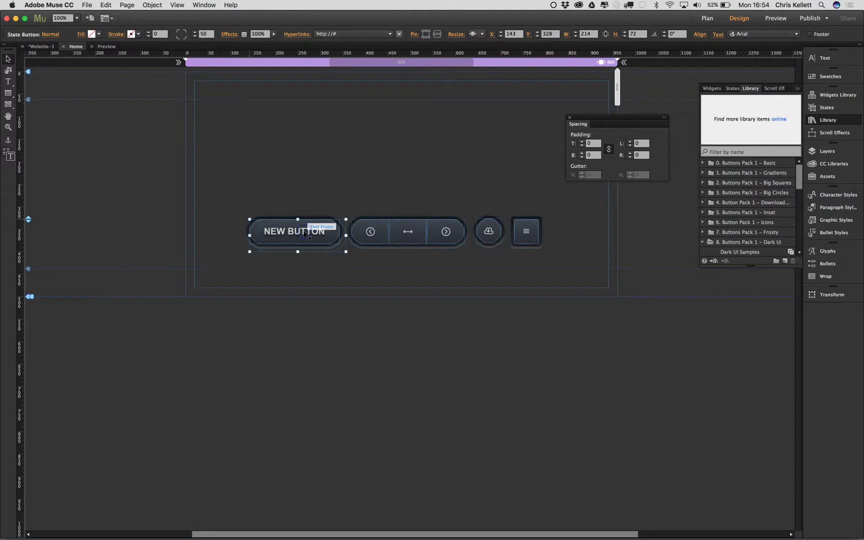
pyautogui.moveTo(305, 233); pyautogui.dragTo(344, 153)
pyautogui.click(305, 235)
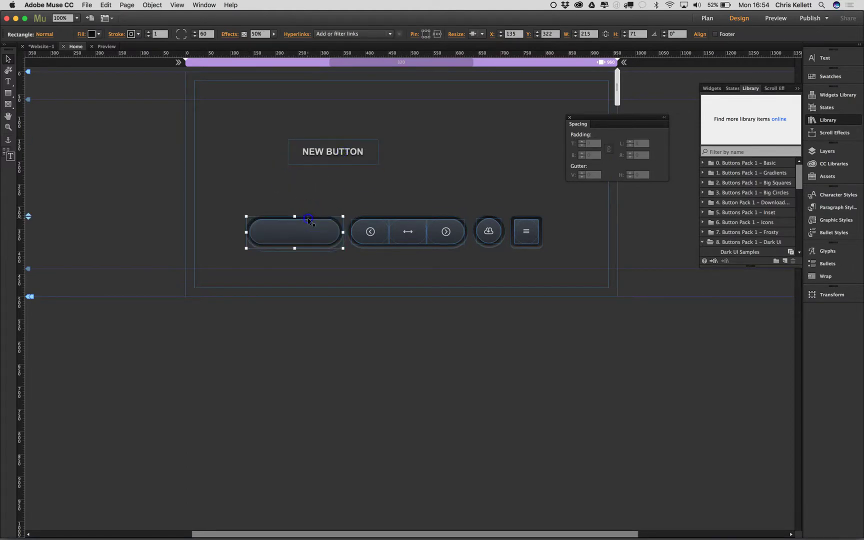
pyautogui.moveTo(304, 241); pyautogui.dragTo(223, 184)
pyautogui.click(311, 228)
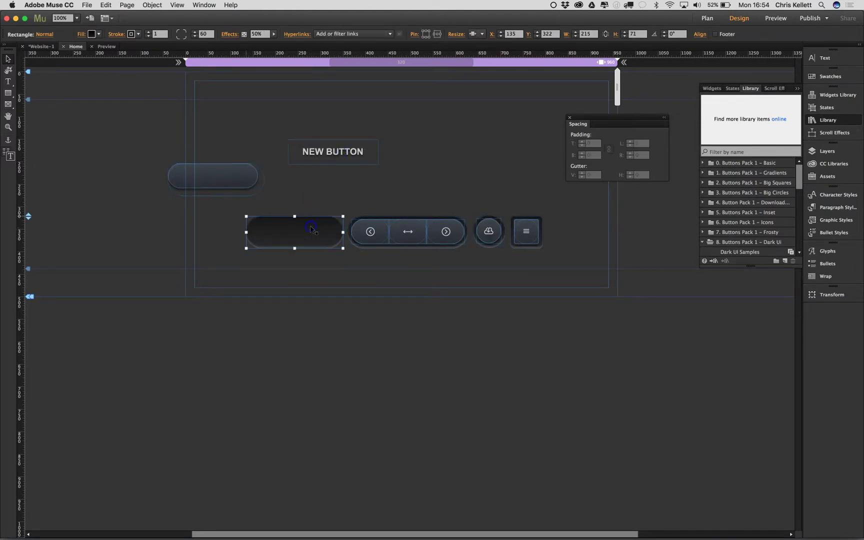
pyautogui.moveTo(321, 233); pyautogui.dragTo(312, 228)
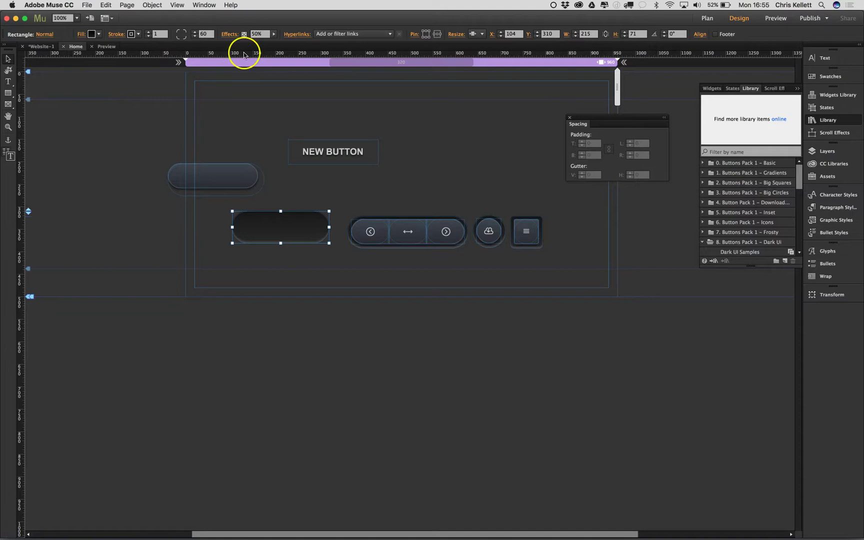
# Step: Examine the gradient fill and the bevel effect settings of the dark backing rectangle
pyautogui.click(79, 34)
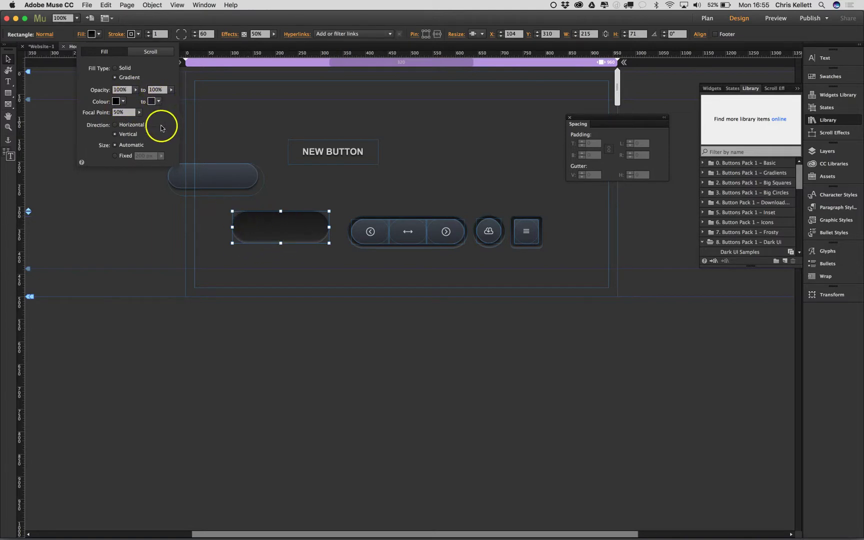
pyautogui.click(305, 220)
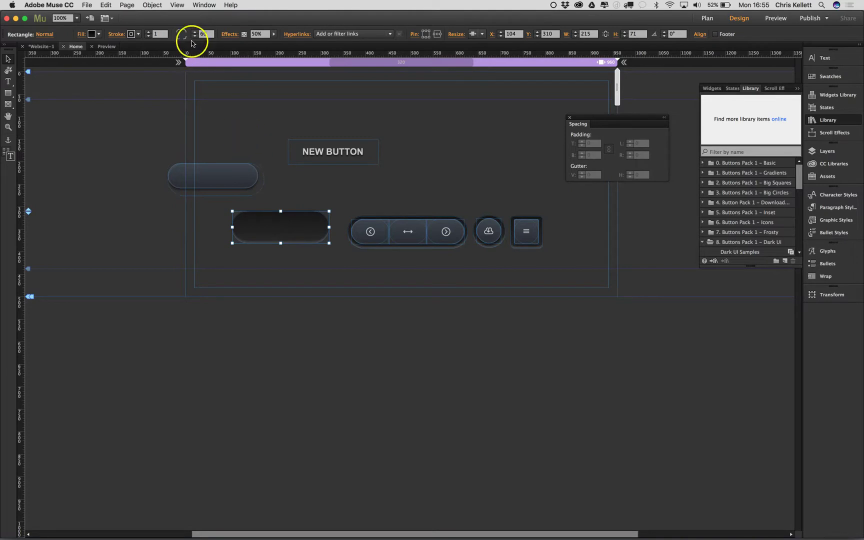
pyautogui.click(244, 34)
pyautogui.click(271, 53)
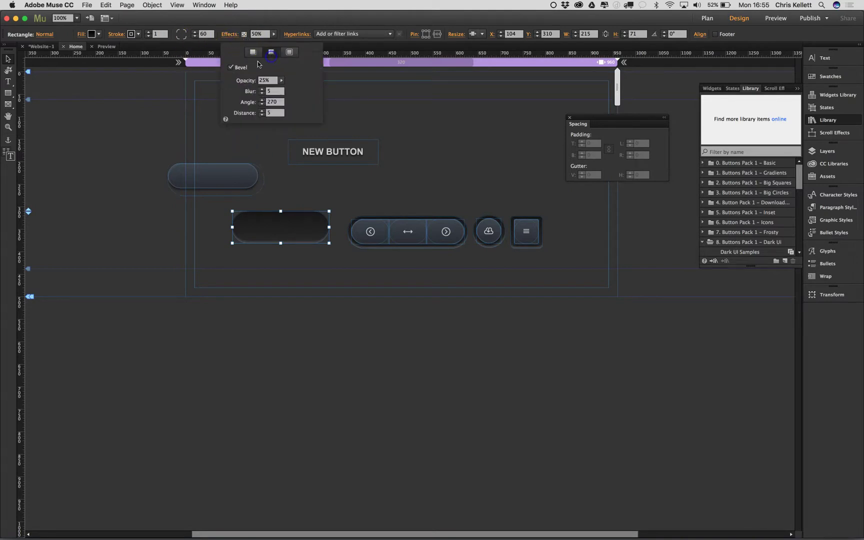
pyautogui.click(266, 111)
pyautogui.click(307, 245)
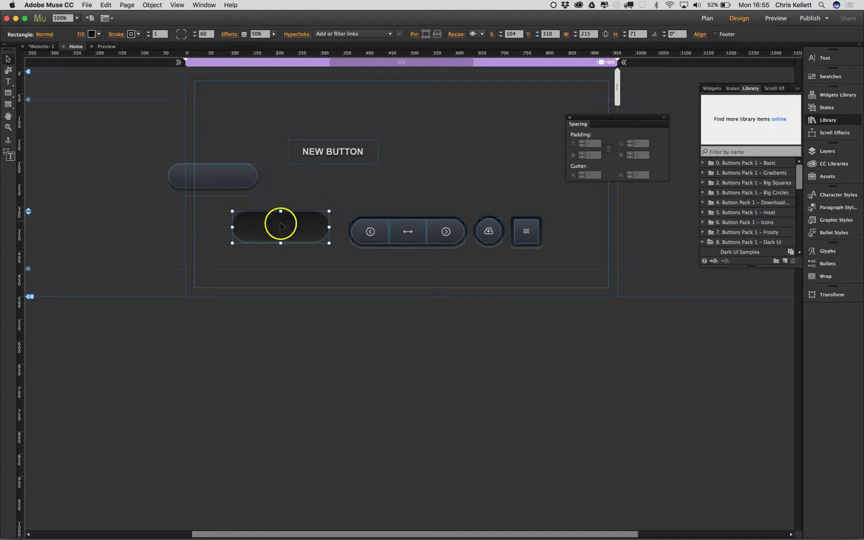
# Step: Reassemble the button by placing the blue rounded rectangle and the NEW BUTTON text frame on the dark backing at X 112, Y 318
pyautogui.click(240, 181)
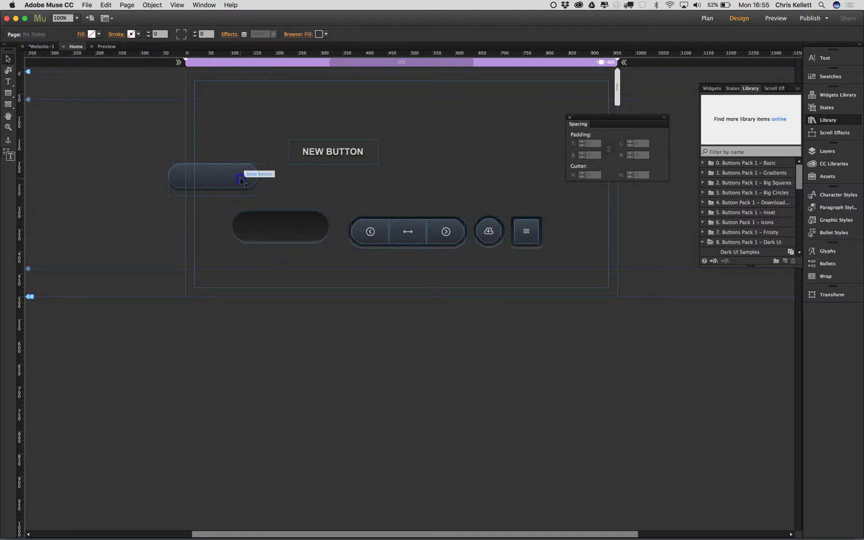
pyautogui.moveTo(238, 183); pyautogui.dragTo(304, 232)
pyautogui.click(245, 177)
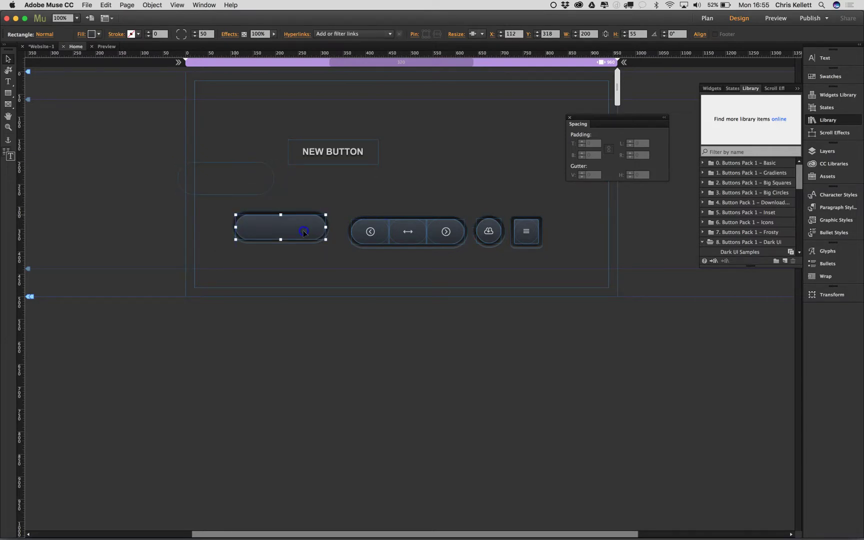
pyautogui.click(354, 152)
pyautogui.moveTo(345, 151); pyautogui.dragTo(298, 224)
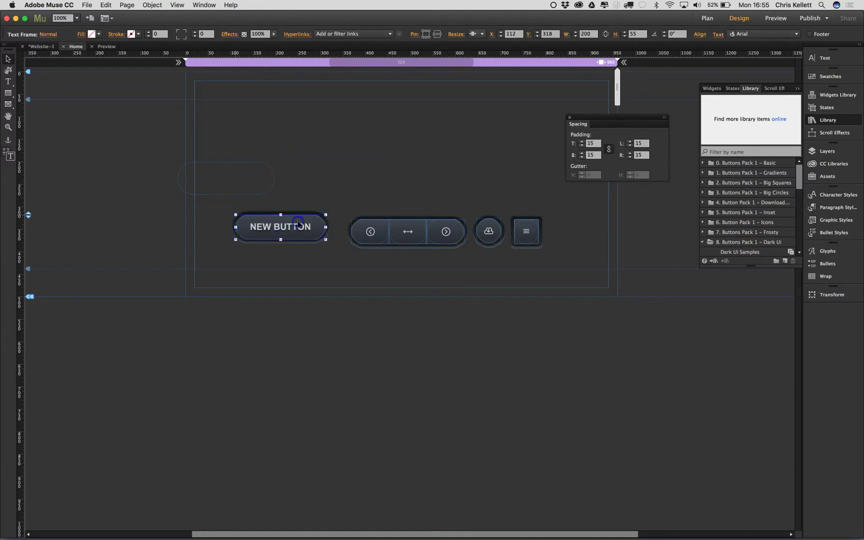
pyautogui.click(338, 203)
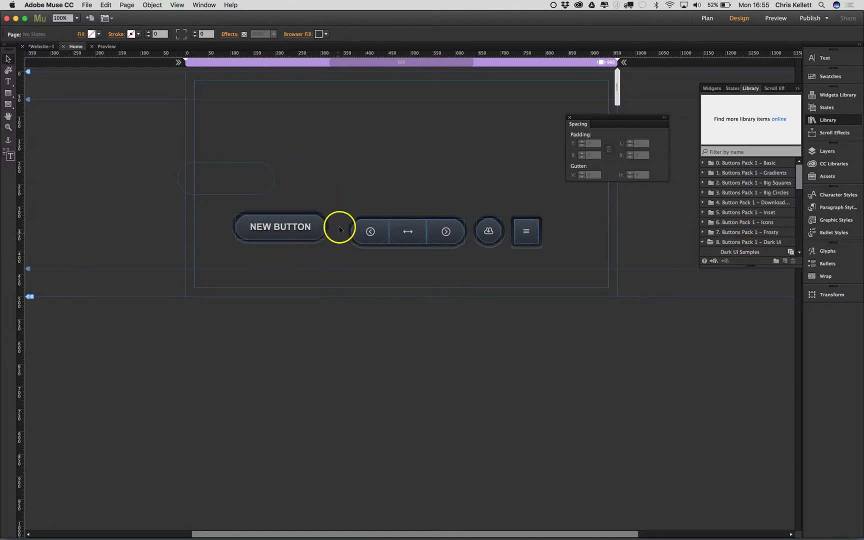
# Step: Move the reassembled NEW BUTTON to X 76, Y 311 and deselect it
pyautogui.moveTo(263, 229)
pyautogui.mouseDown()
pyautogui.moveTo(205, 177)
pyautogui.moveTo(237, 178)
pyautogui.moveTo(279, 238)
pyautogui.moveTo(276, 229)
pyautogui.mouseUp()
pyautogui.click(315, 178)
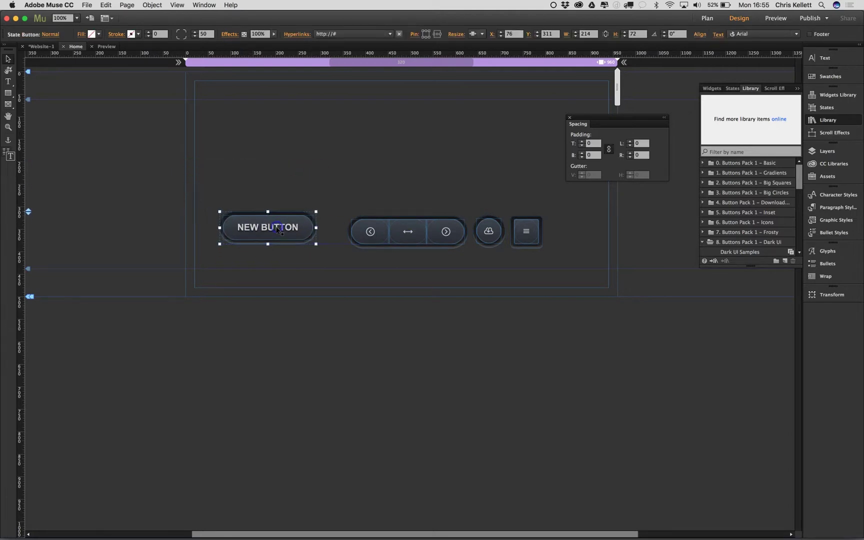
pyautogui.click(276, 186)
# Step: Select the left-arrow segment of the three-part button, and preview the page to test the buttons' rollover states
pyautogui.click(367, 230)
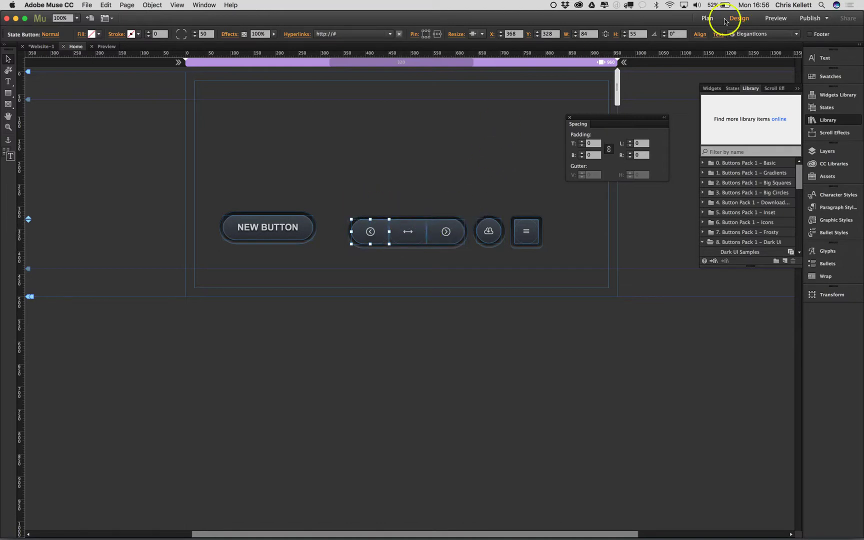
pyautogui.click(783, 19)
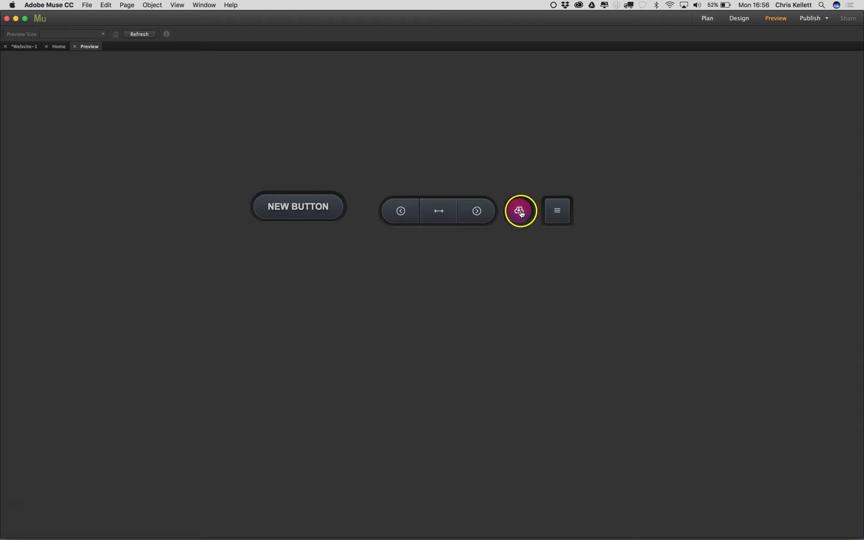
# Step: Return to the Home page layout and move the three segments of the three-part button off their dark backing into the space above
pyautogui.click(57, 46)
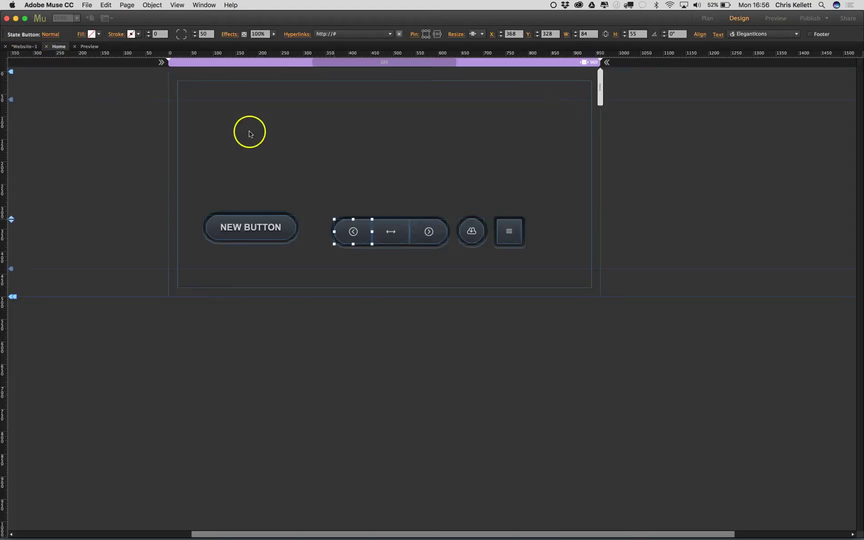
pyautogui.moveTo(355, 231); pyautogui.dragTo(359, 170)
pyautogui.click(408, 239)
pyautogui.click(408, 239)
pyautogui.moveTo(408, 239); pyautogui.dragTo(407, 181)
pyautogui.click(446, 229)
pyautogui.click(445, 229)
pyautogui.moveTo(446, 229); pyautogui.dragTo(454, 177)
# Step: Display the left-arrow segment in its Rollover state and check its effects
pyautogui.click(395, 170)
pyautogui.click(364, 166)
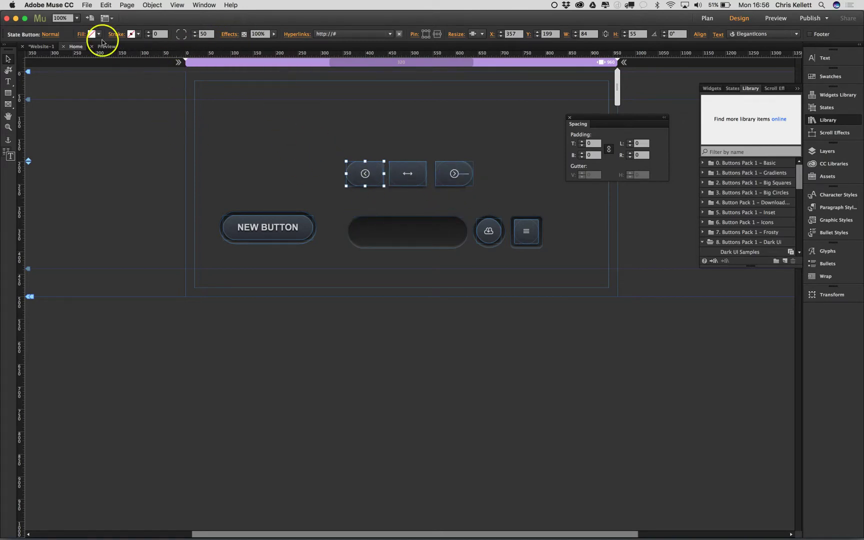
pyautogui.click(54, 34)
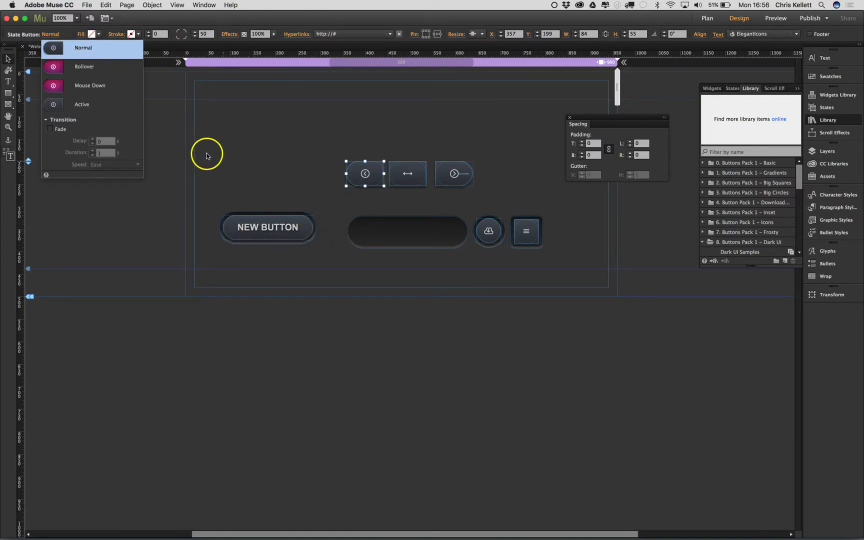
pyautogui.click(66, 70)
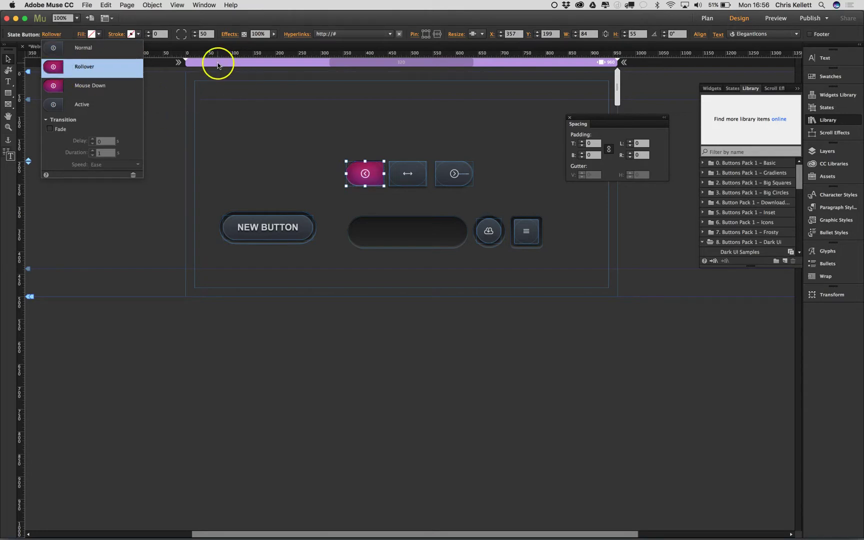
pyautogui.click(229, 34)
pyautogui.click(181, 4)
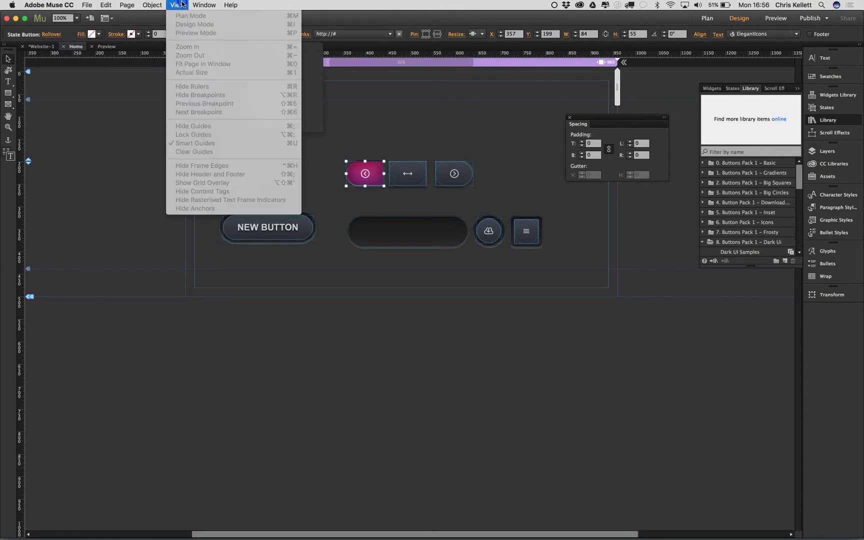
pyautogui.click(80, 35)
# Step: Select the text frame inside the left-arrow segment and examine its shadow, glow and bevel settings
pyautogui.click(338, 185)
pyautogui.click(364, 166)
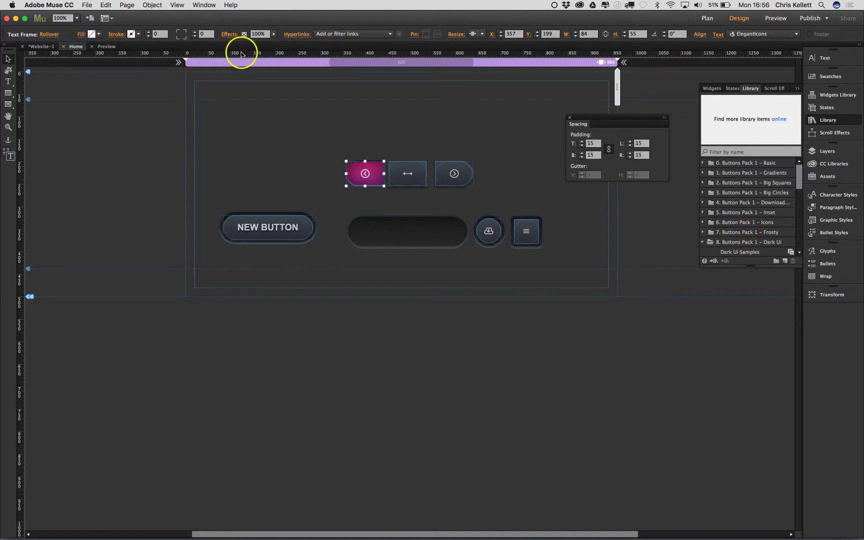
pyautogui.click(231, 34)
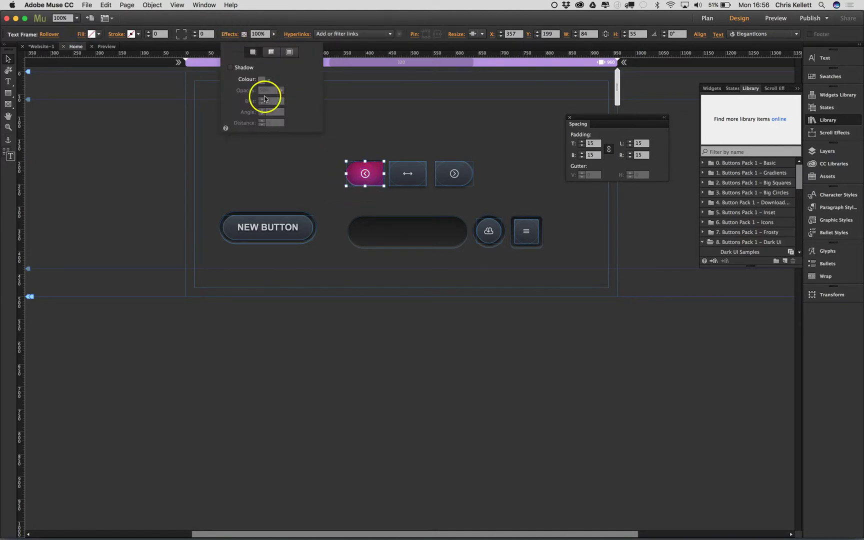
pyautogui.click(289, 52)
pyautogui.click(266, 52)
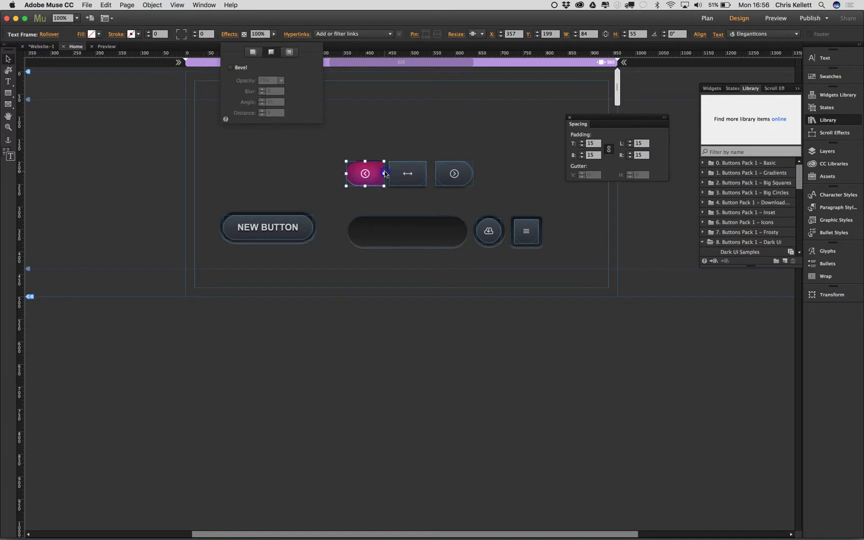
# Step: Separate the left-arrow segment by moving its icon text frame to X 233, Y 129 and its rounded rectangle to X 345, Y 83
pyautogui.click(373, 178)
pyautogui.moveTo(356, 159); pyautogui.dragTo(300, 128)
pyautogui.click(370, 162)
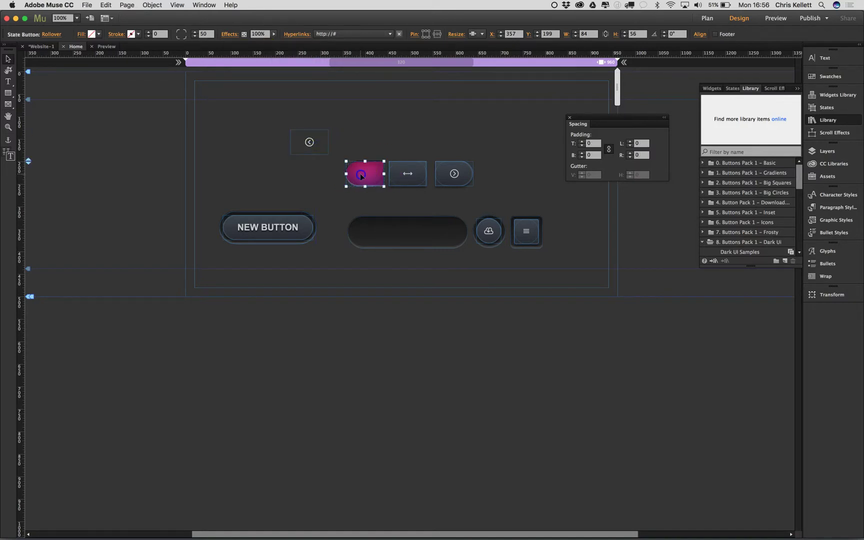
pyautogui.moveTo(370, 162); pyautogui.dragTo(362, 162)
pyautogui.press('Escape')
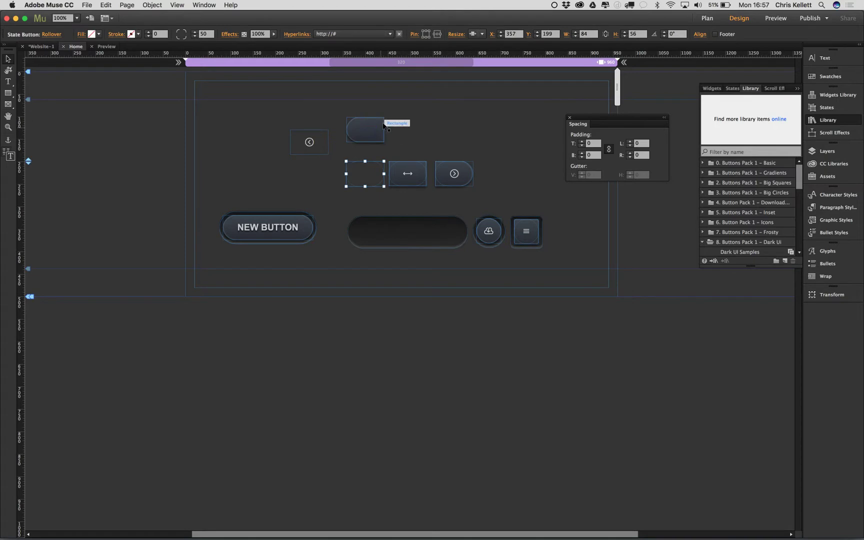
pyautogui.click(377, 134)
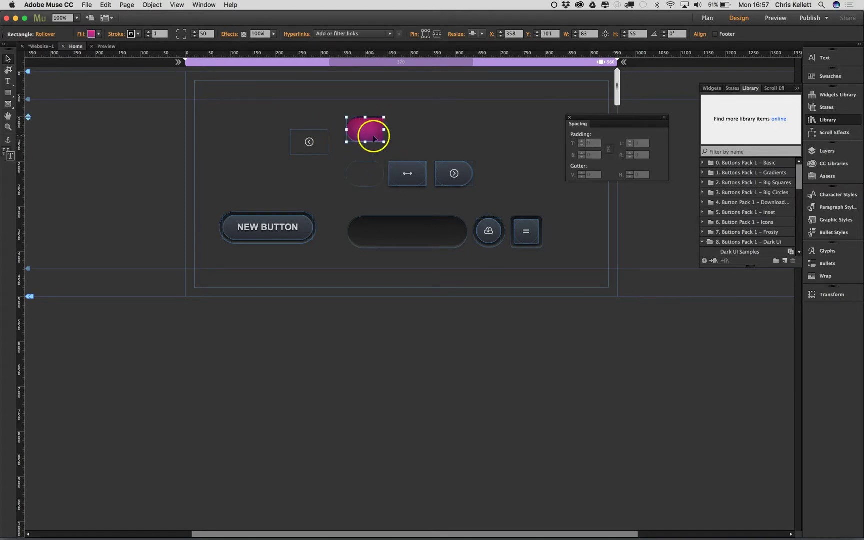
pyautogui.moveTo(351, 135); pyautogui.dragTo(365, 133)
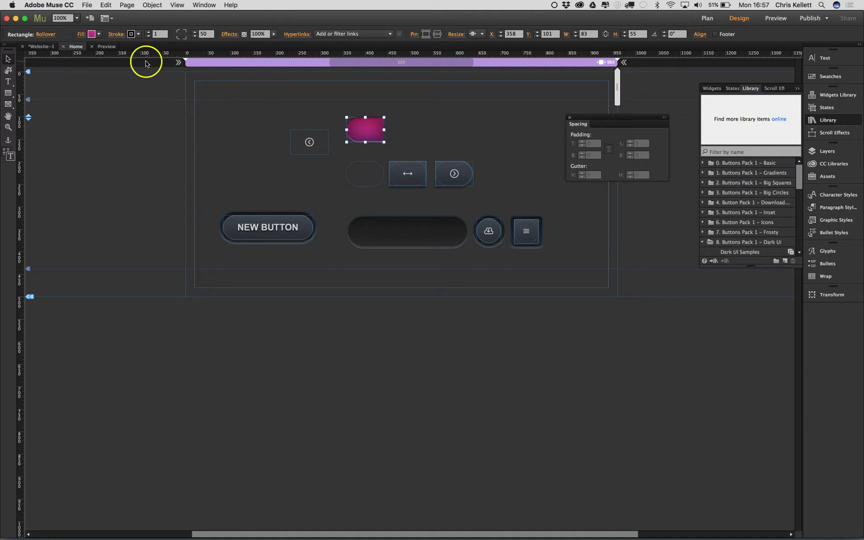
pyautogui.moveTo(353, 129); pyautogui.dragTo(347, 120)
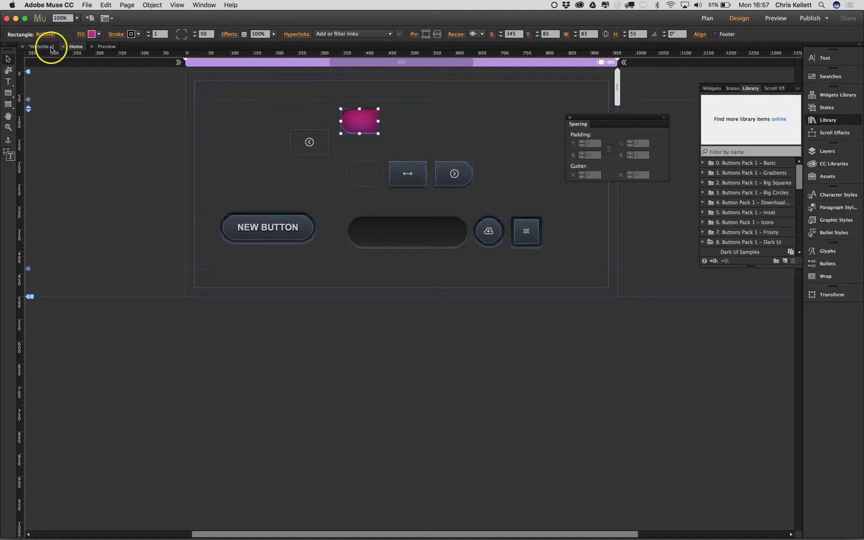
# Step: Recolour the Rollover state of the separated rounded rectangle with a gradient from light green to dark green 009144
pyautogui.click(305, 146)
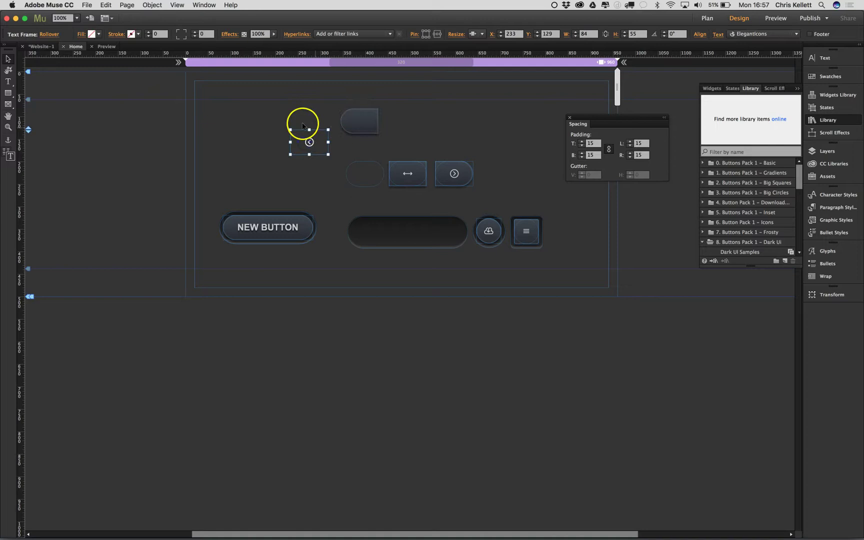
pyautogui.click(363, 130)
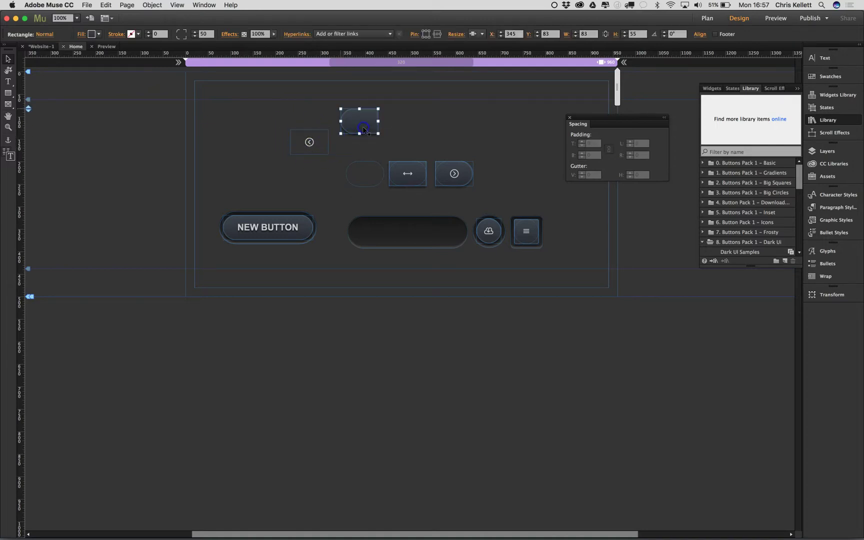
pyautogui.click(45, 34)
pyautogui.click(75, 70)
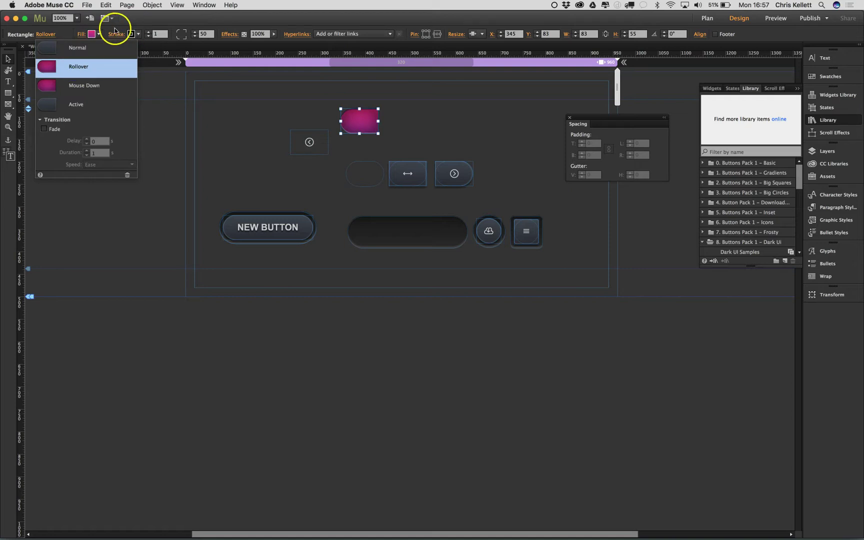
pyautogui.click(92, 34)
pyautogui.click(76, 31)
pyautogui.click(76, 33)
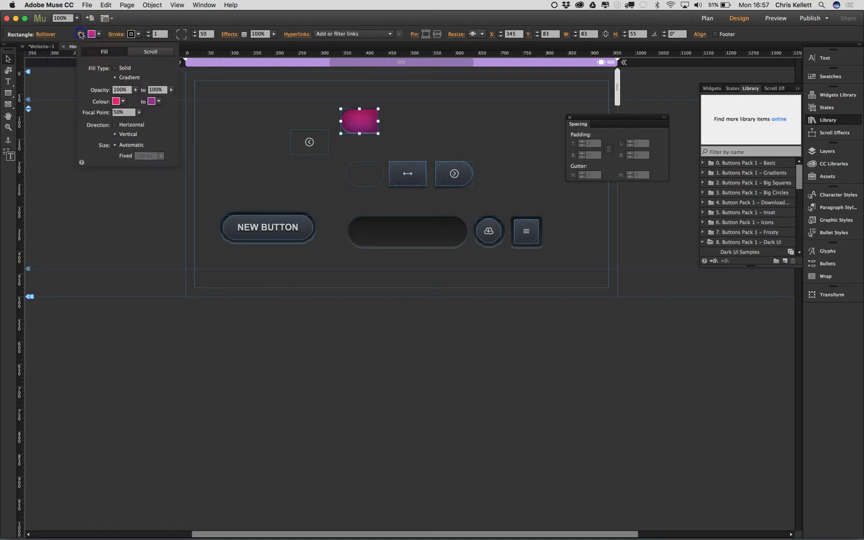
pyautogui.click(123, 102)
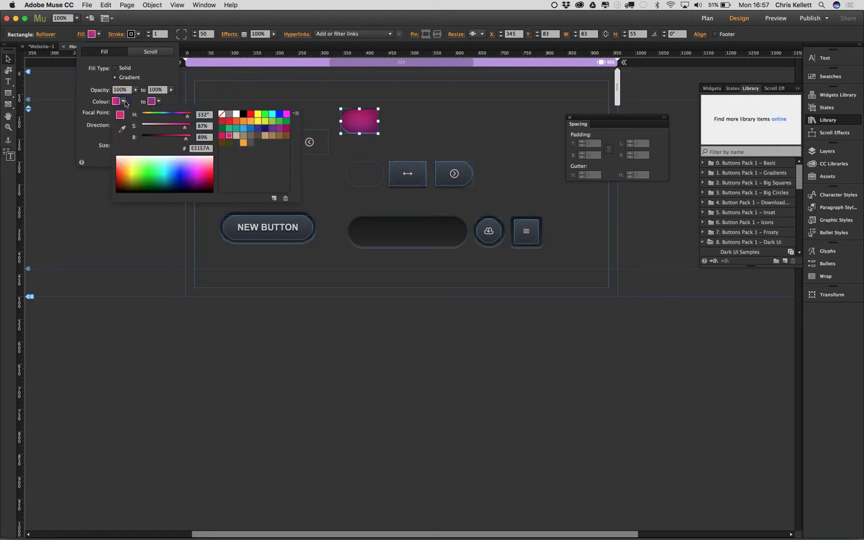
pyautogui.click(273, 120)
pyautogui.click(159, 101)
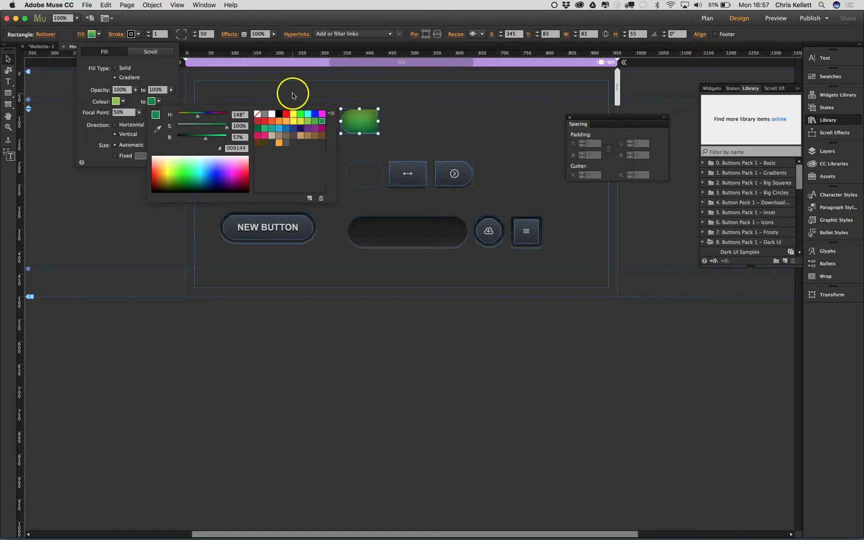
pyautogui.click(293, 96)
pyautogui.click(212, 27)
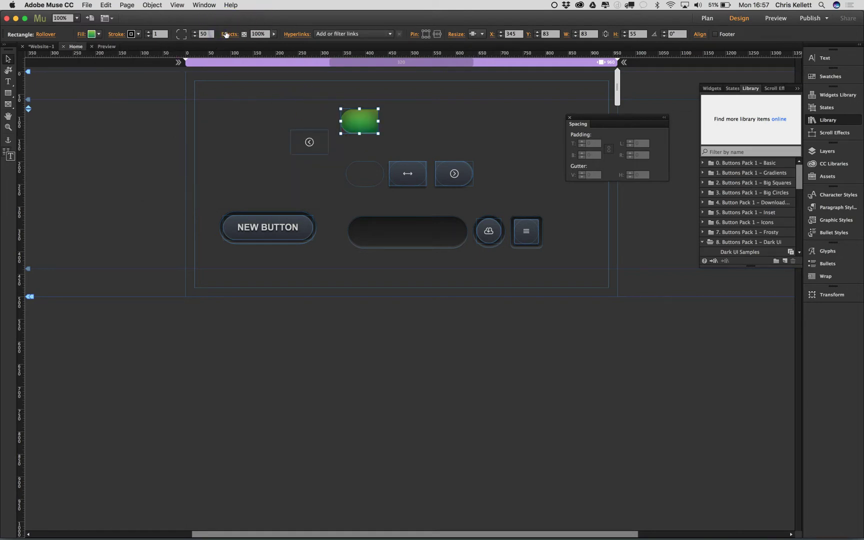
# Step: Examine the green rectangle's shadow, bevel and glow settings, toggling the glow off and on to compare
pyautogui.click(226, 34)
pyautogui.click(231, 67)
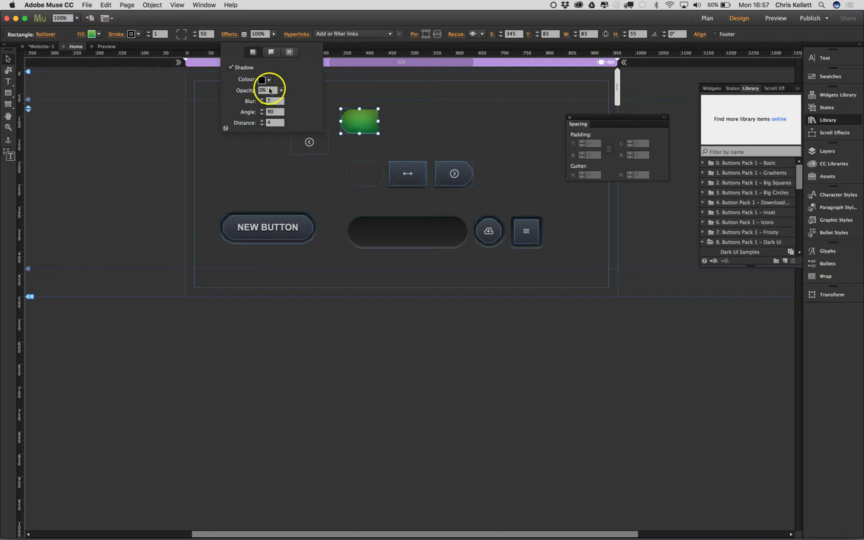
pyautogui.click(271, 52)
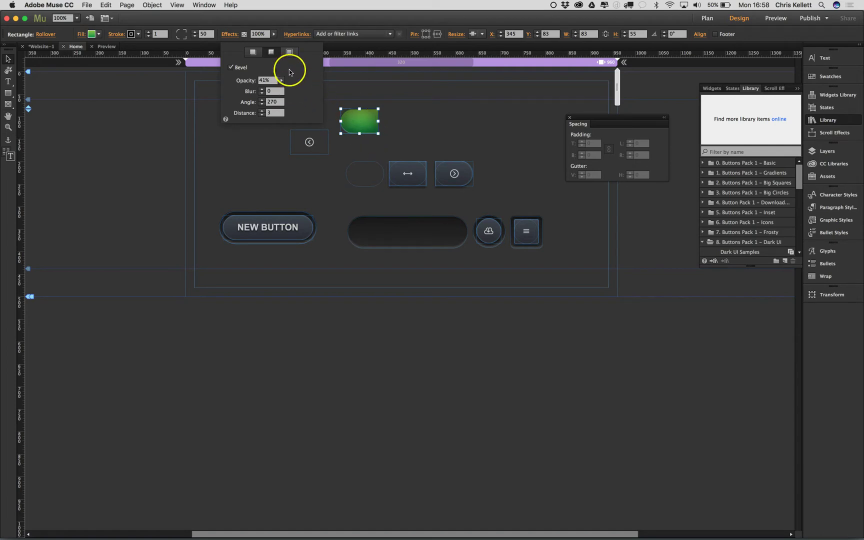
pyautogui.click(288, 52)
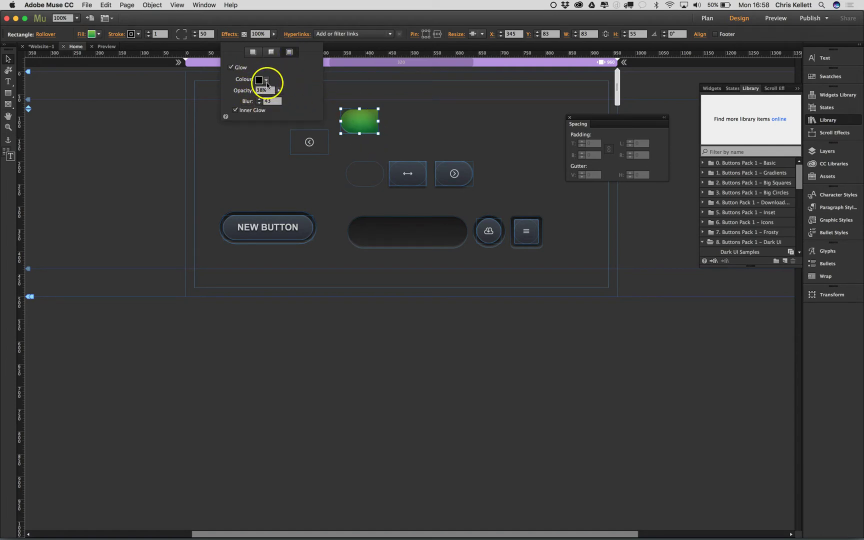
pyautogui.click(230, 68)
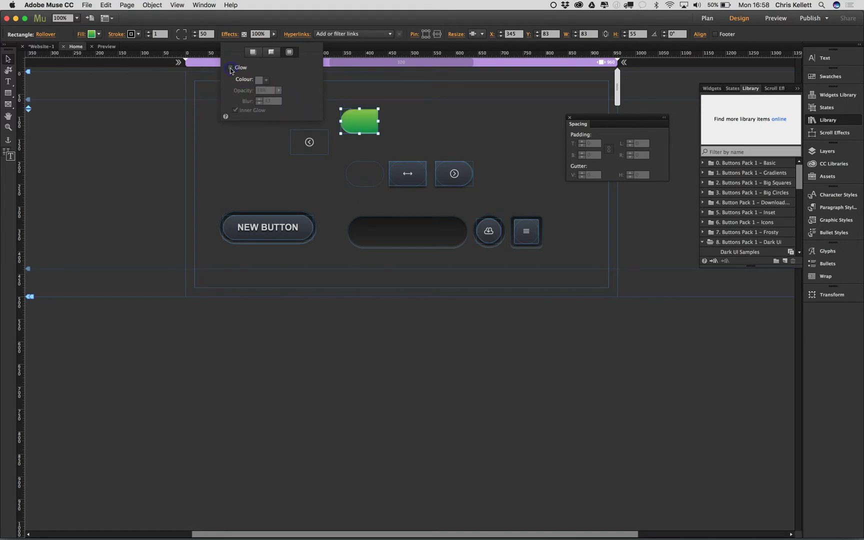
pyautogui.click(231, 68)
pyautogui.click(231, 67)
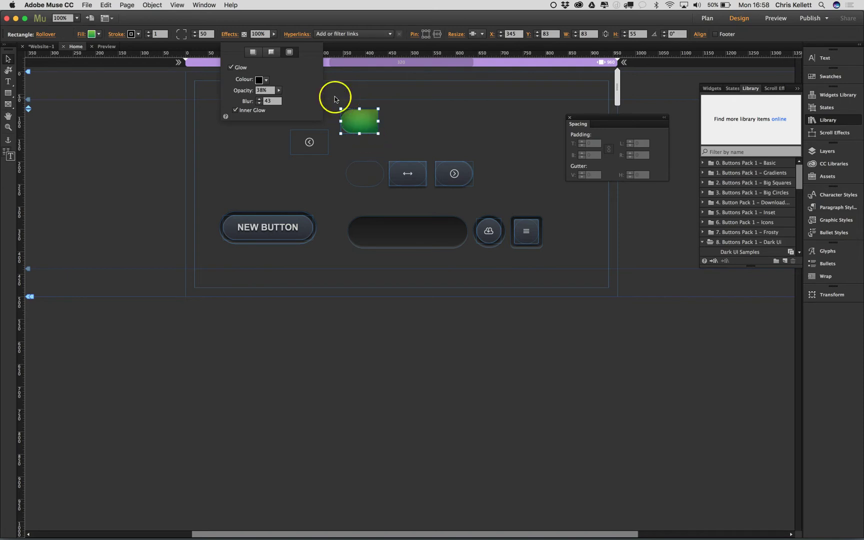
pyautogui.click(270, 53)
pyautogui.click(253, 52)
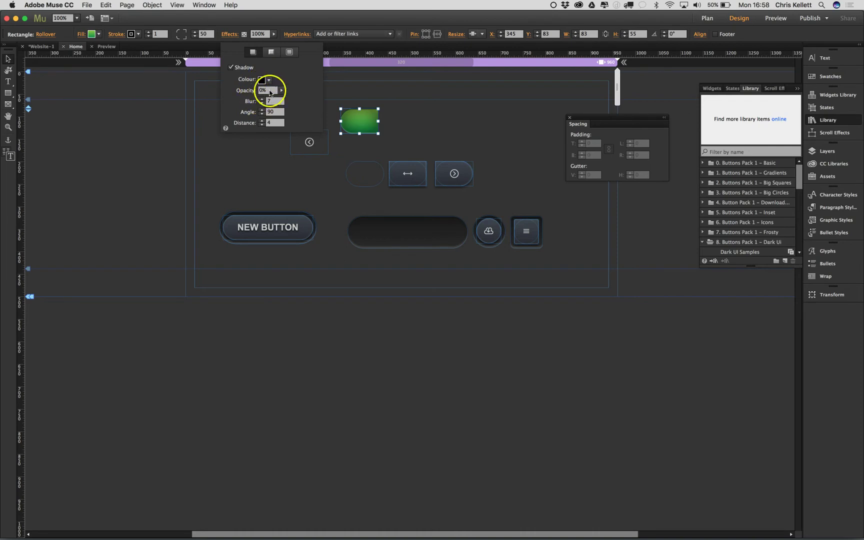
pyautogui.click(273, 53)
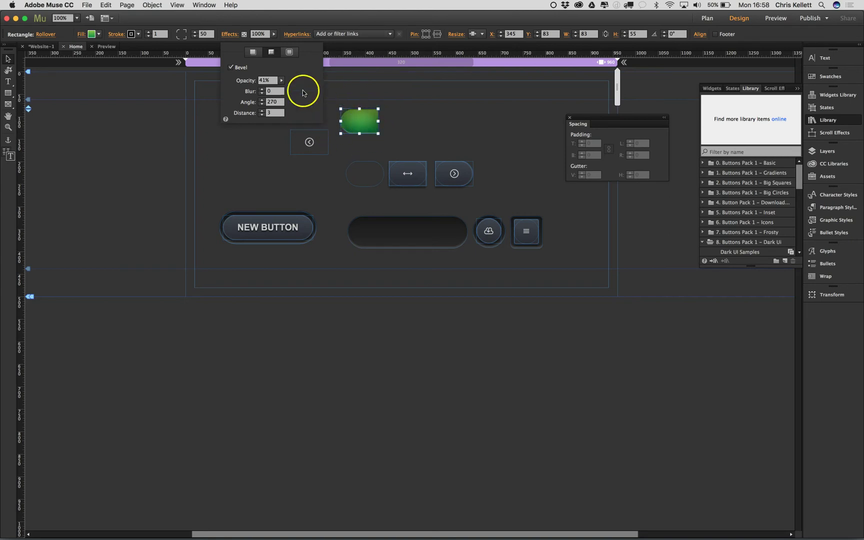
pyautogui.click(289, 53)
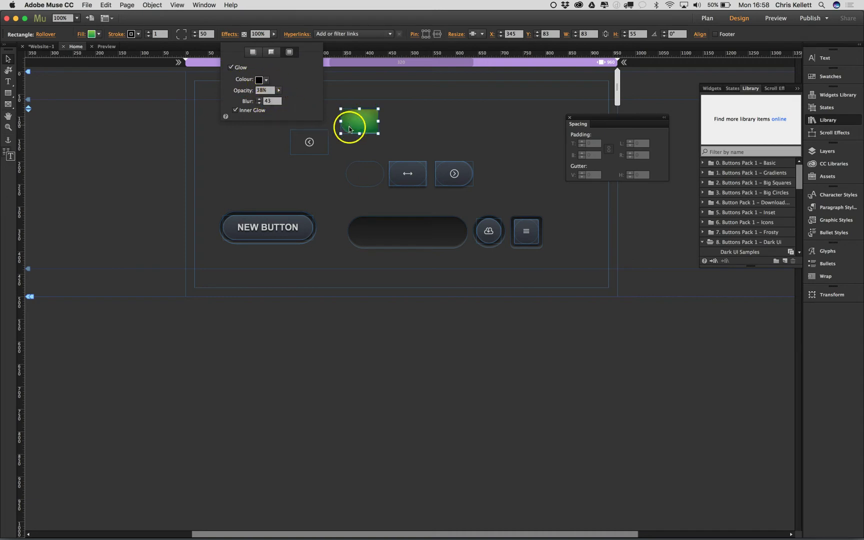
# Step: Switch off the green rectangle's glow and bevel, turn both back on, and close the effects settings
pyautogui.click(230, 67)
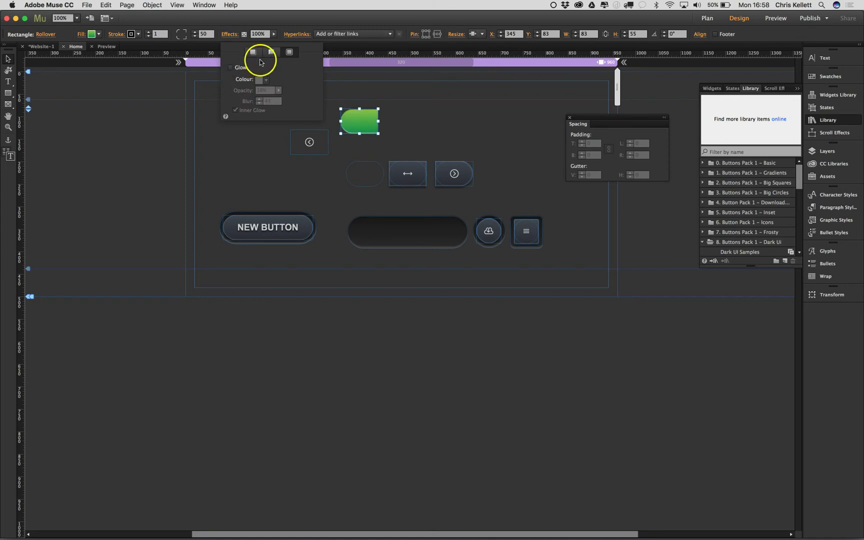
pyautogui.click(271, 52)
pyautogui.click(232, 68)
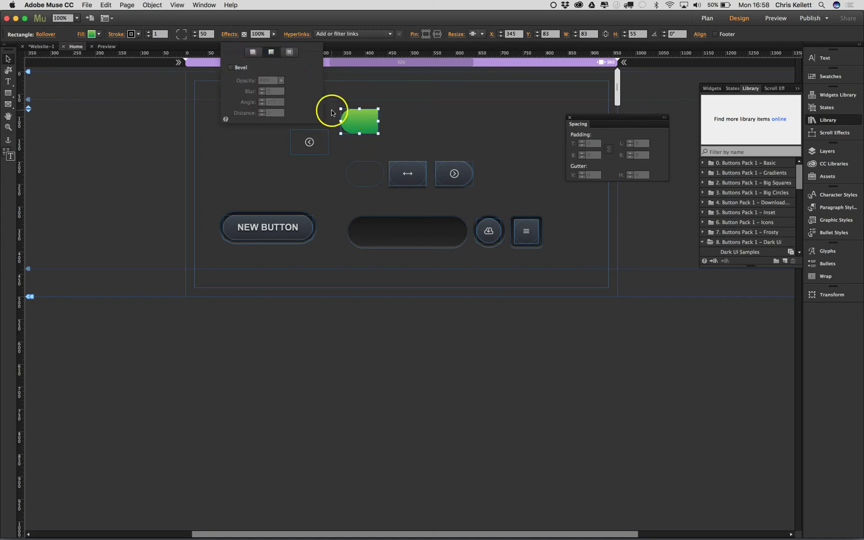
pyautogui.click(231, 68)
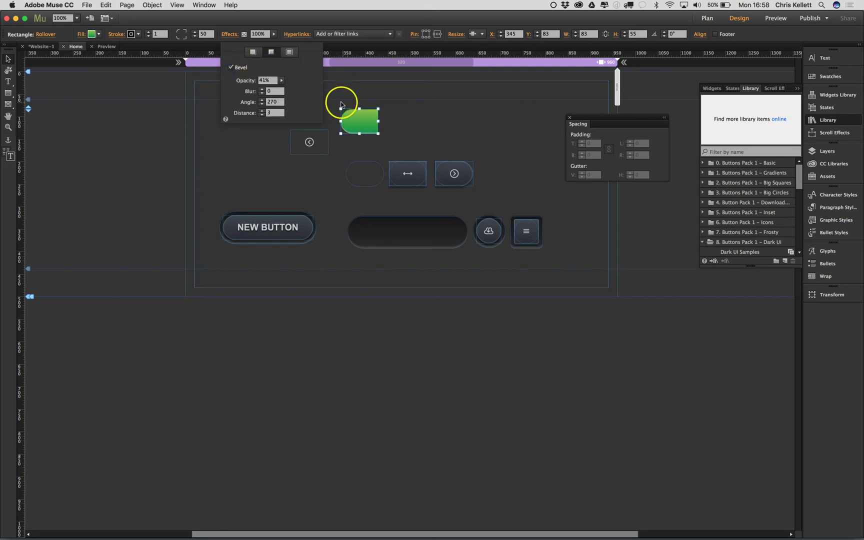
pyautogui.click(289, 52)
pyautogui.click(231, 67)
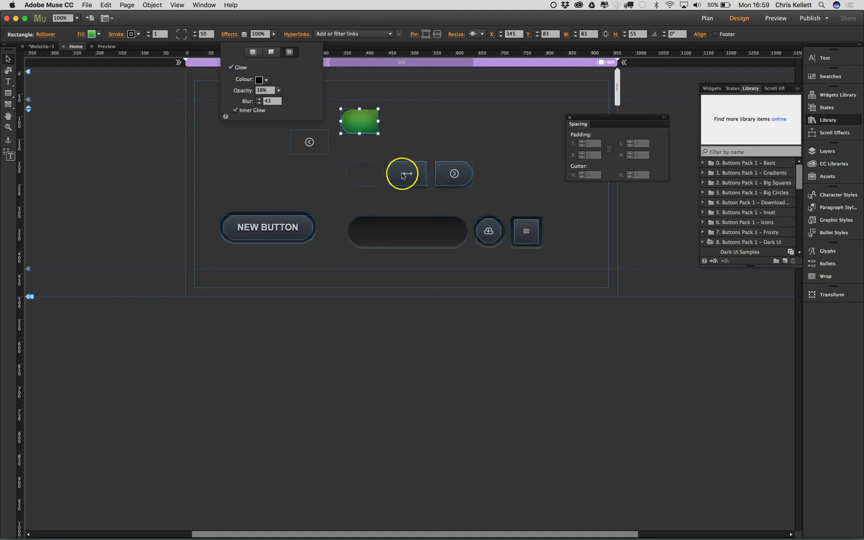
pyautogui.click(460, 181)
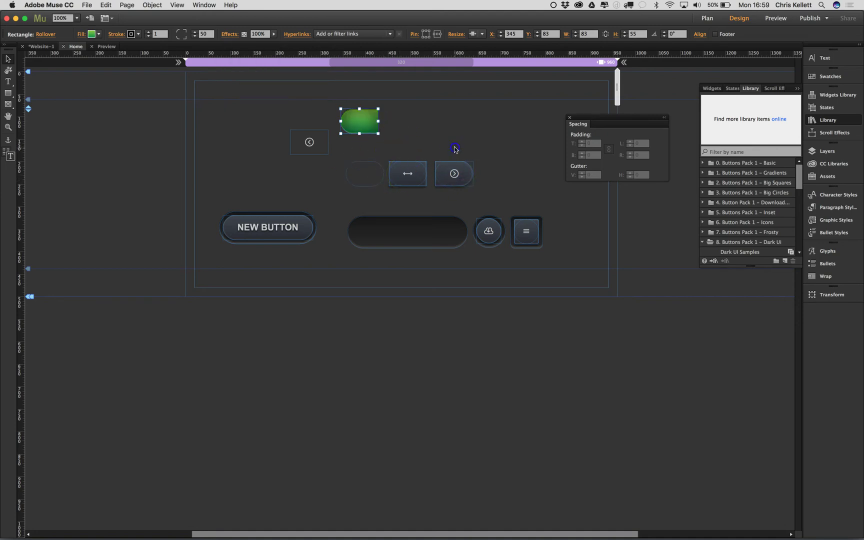
pyautogui.click(453, 122)
# Step: Undo the rectangle's effect and green gradient changes and the moved parts until the three-part button is back together on its backing
pyautogui.press('super+z')
pyautogui.press('super+z')
pyautogui.press('super+z')
pyautogui.press('super+z')
pyautogui.press('super+z')
pyautogui.press('super+z')
pyautogui.press('super+z')
pyautogui.press('super+z')
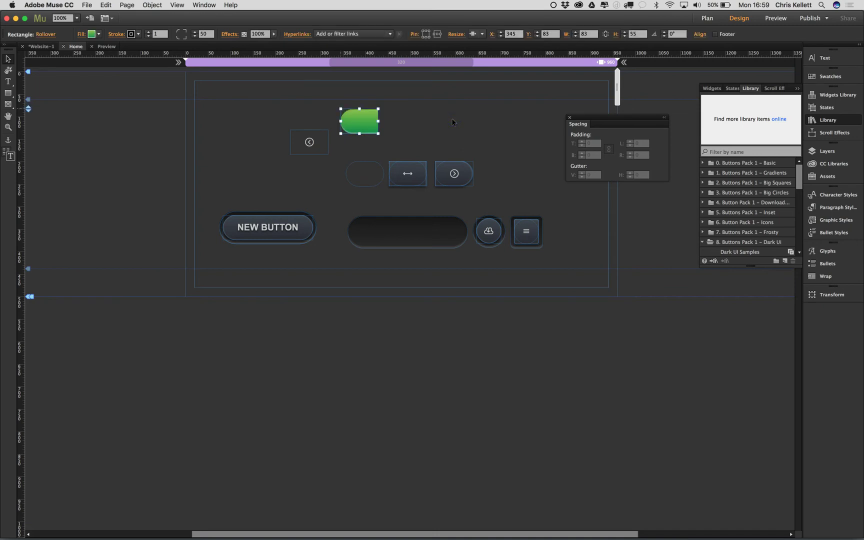
pyautogui.press('super+z')
pyautogui.press('super+z')
pyautogui.press('super+z')
pyautogui.press('super+z')
pyautogui.press('super+z')
pyautogui.press('super+z')
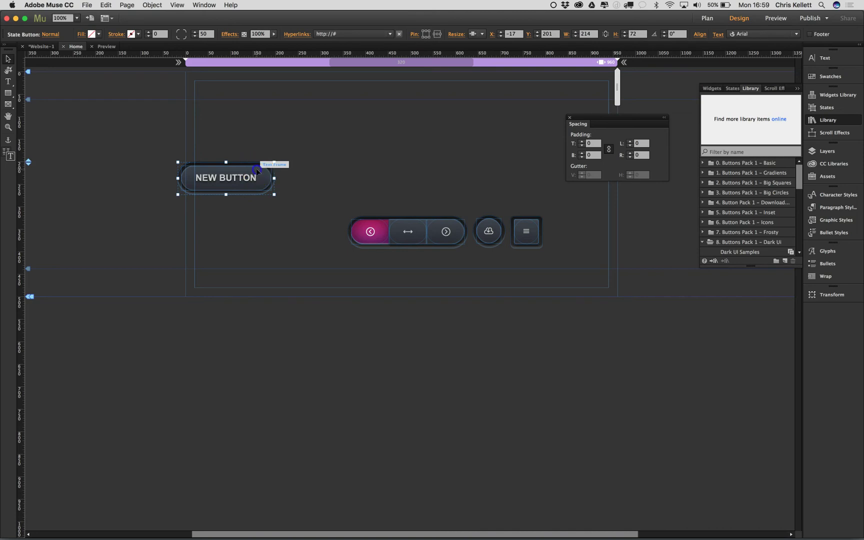
# Step: Move the NEW BUTTON to about X 97, Y 318, in line with the three-part button, and switch to the page preview
pyautogui.moveTo(256, 170); pyautogui.dragTo(307, 221)
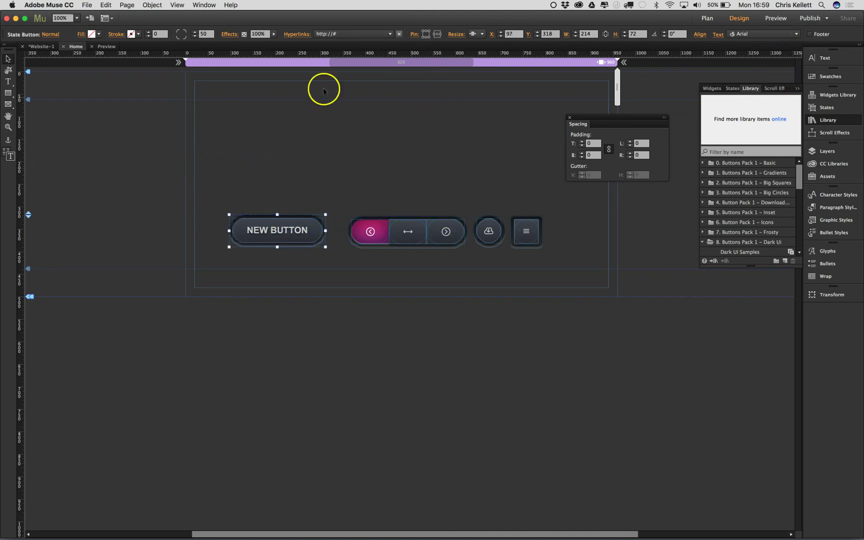
pyautogui.click(108, 46)
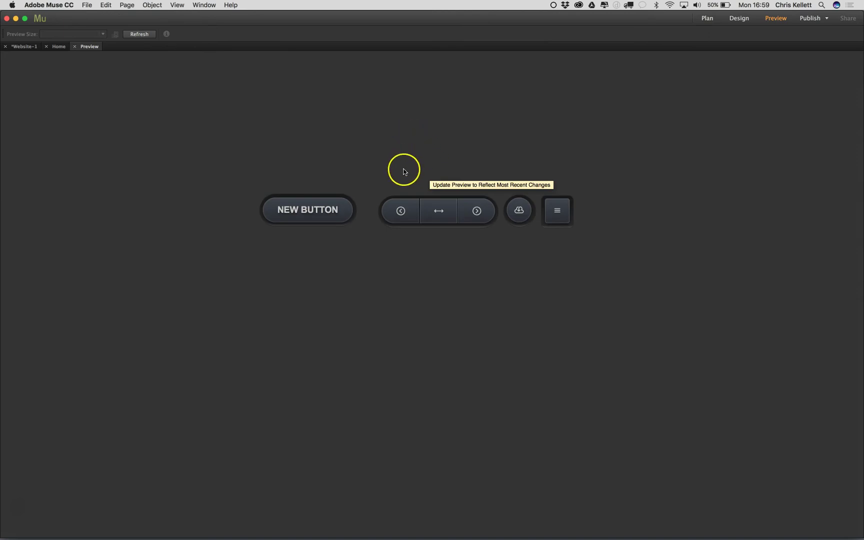
# Step: Test the rollover and click behaviour of all three parts of the segmented button, and return to the Home page design
pyautogui.click(400, 206)
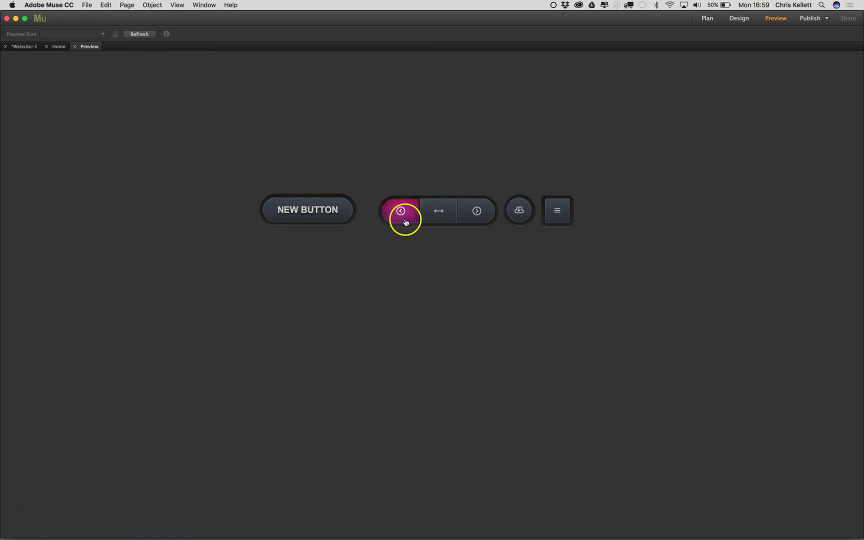
pyautogui.moveTo(414, 215); pyautogui.dragTo(483, 216)
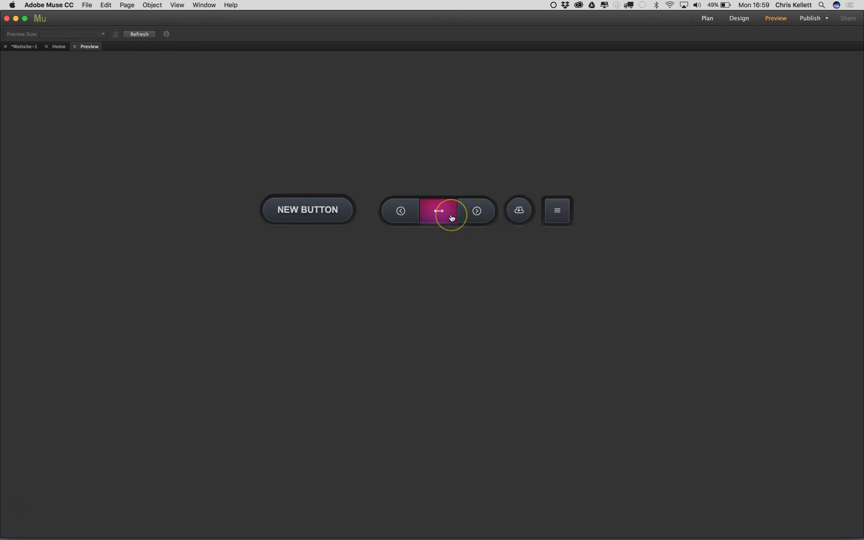
pyautogui.click(388, 209)
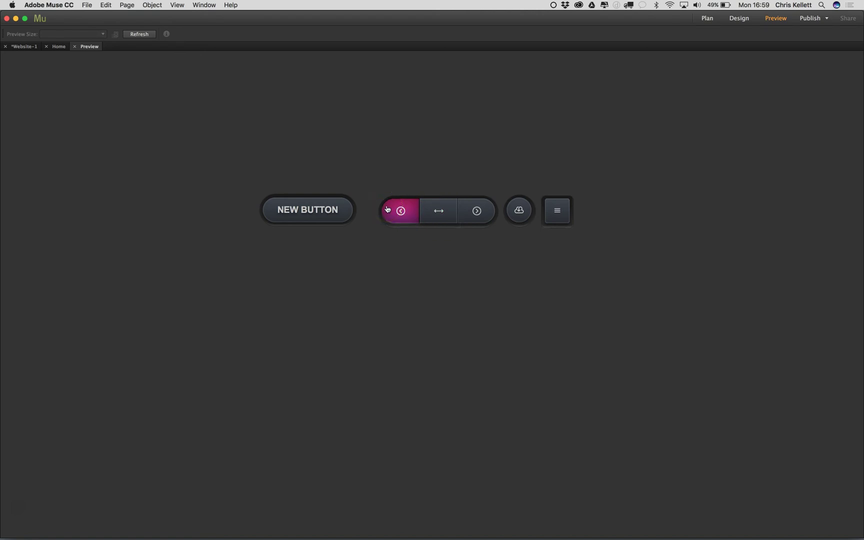
pyautogui.click(478, 231)
pyautogui.click(444, 212)
pyautogui.click(471, 208)
pyautogui.click(415, 204)
pyautogui.click(437, 219)
pyautogui.click(477, 210)
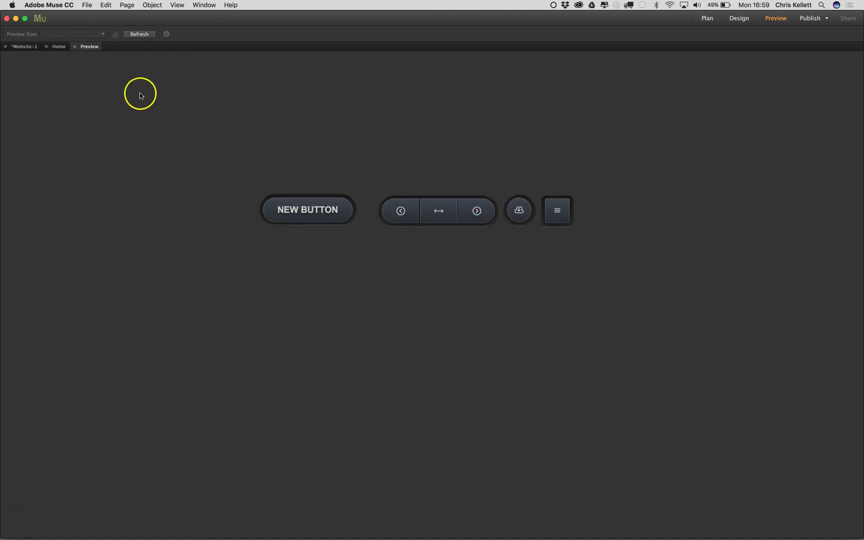
pyautogui.click(59, 47)
pyautogui.click(213, 215)
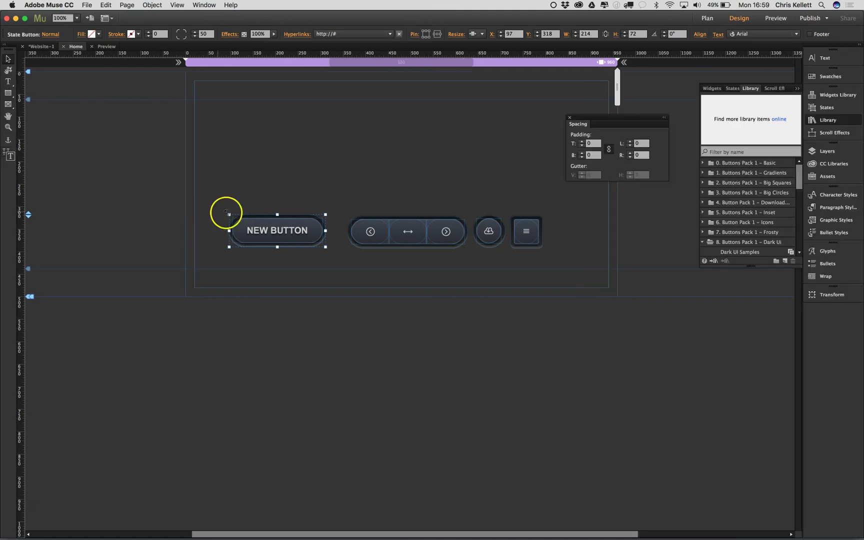